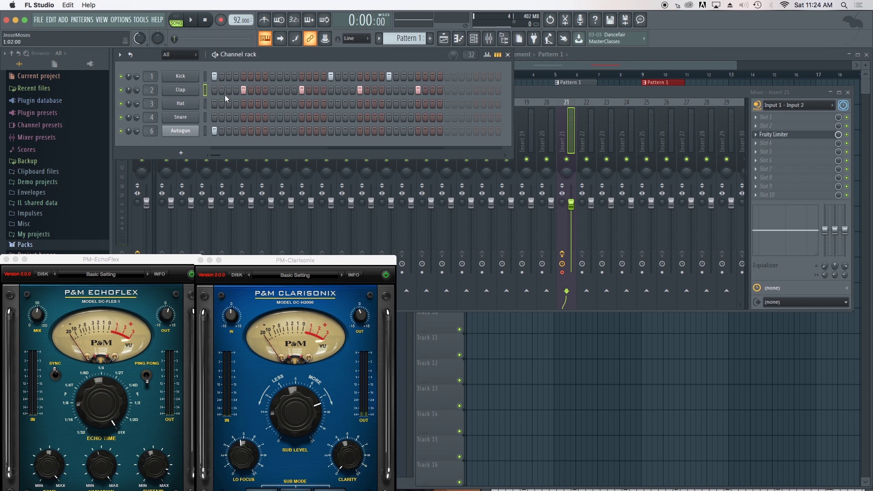
Step: Play the song, bring the playlist forward, scrub along the song position and stop playback
click(196, 23)
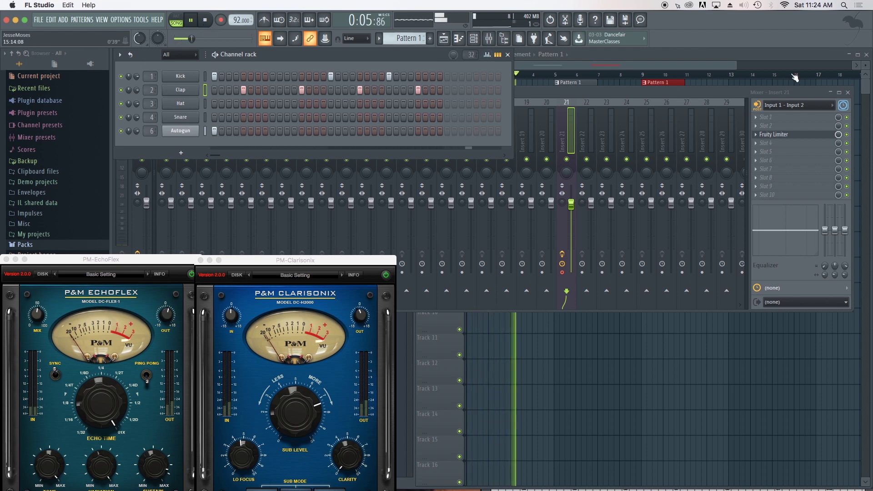
click(714, 59)
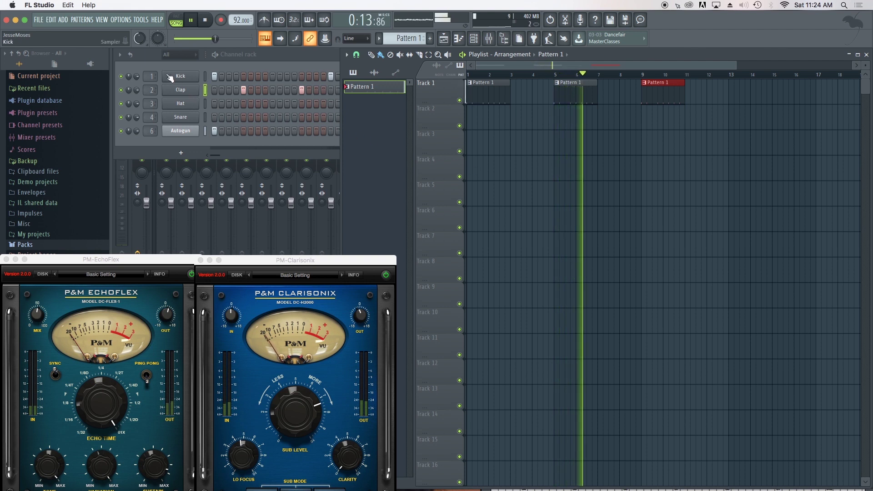
drag(215, 38, 250, 38)
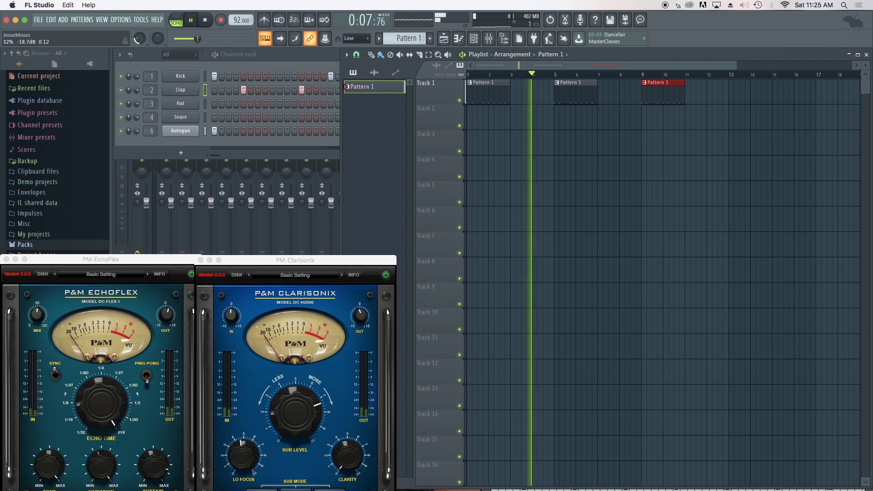
click(206, 21)
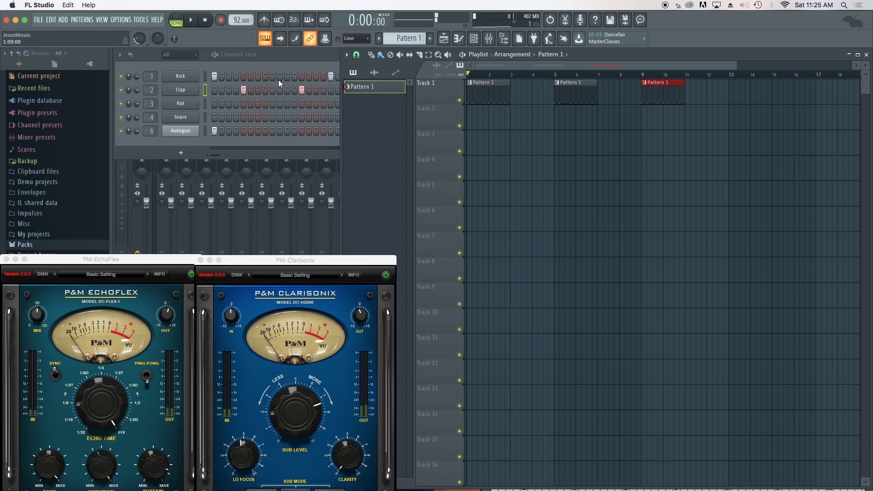
Step: Switch to Minihost Modular and open its audio preferences to examine the output and input device settings
mouse_move(644, 481)
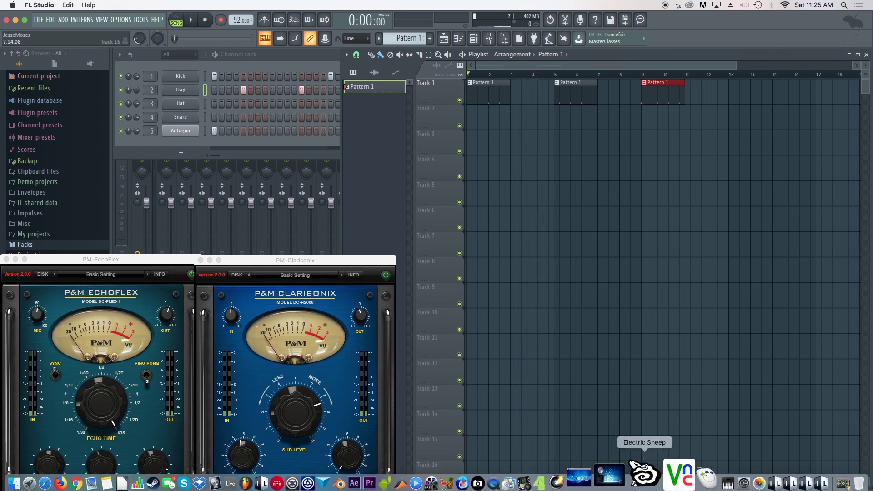
click(304, 480)
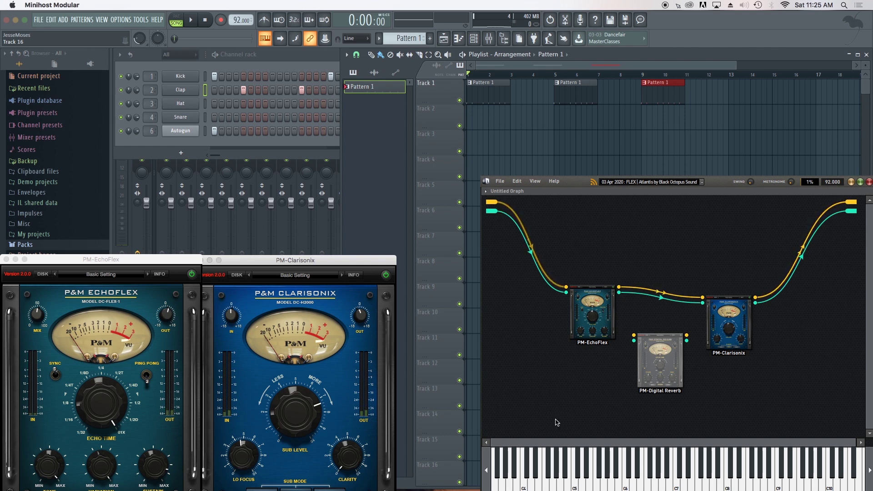
click(584, 335)
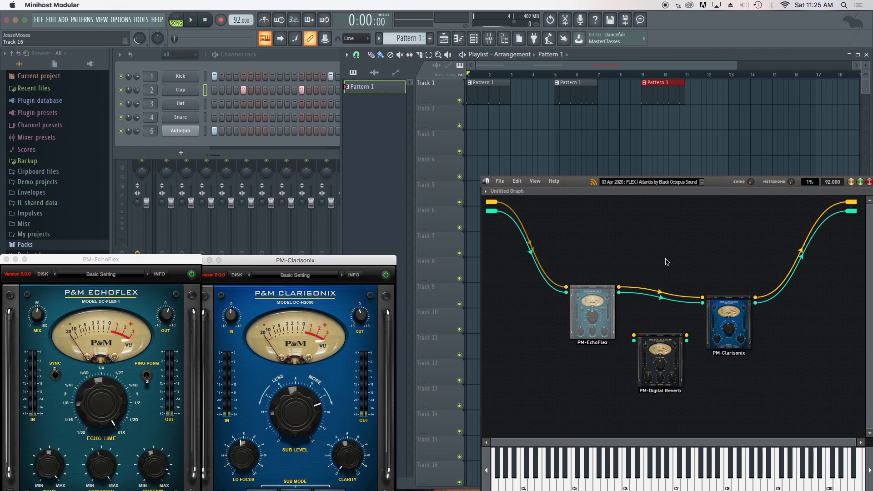
click(500, 182)
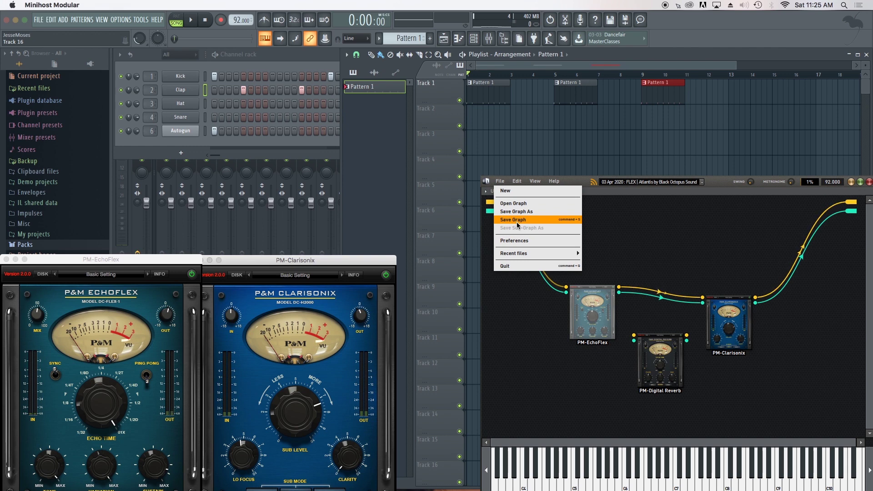
click(523, 240)
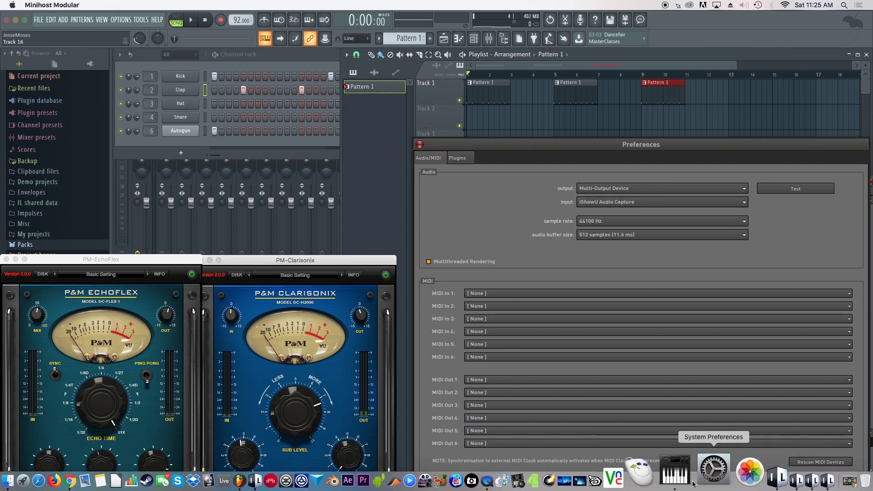
Step: Inspect the Multi-Output Device configuration in Audio MIDI Setup, and close it along with the Minihost Modular preferences
click(676, 477)
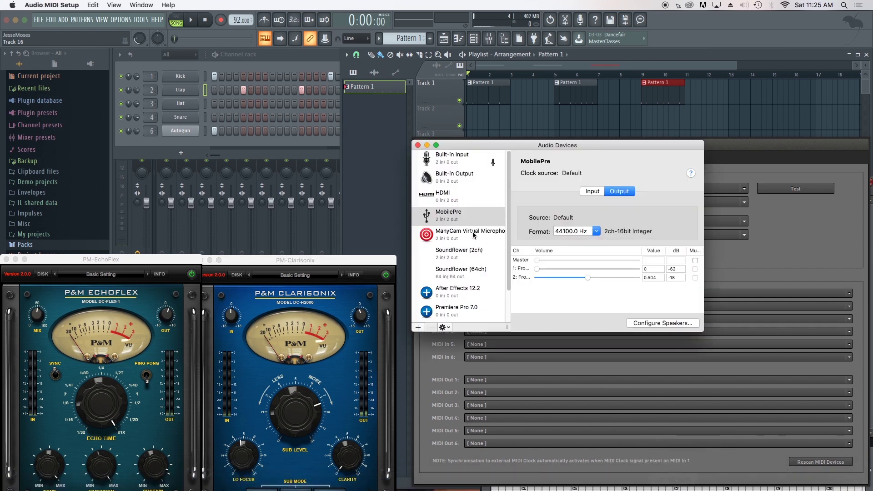
scroll(468, 273, down, 2)
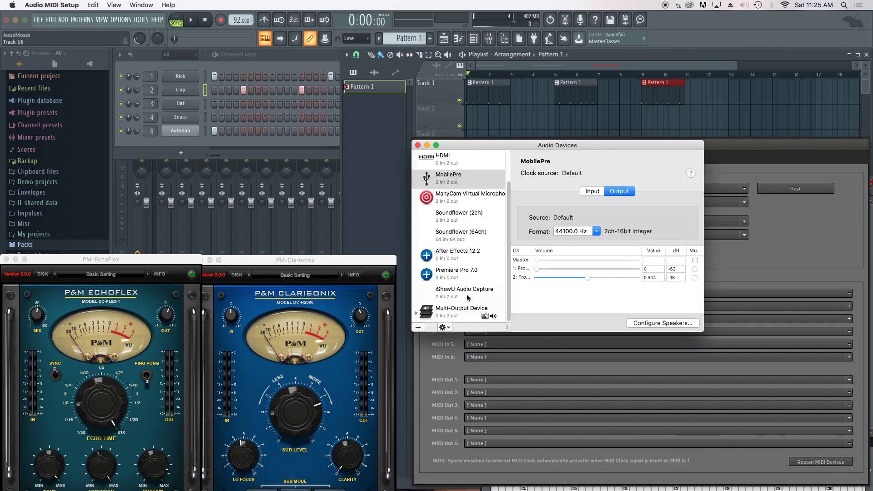
click(458, 312)
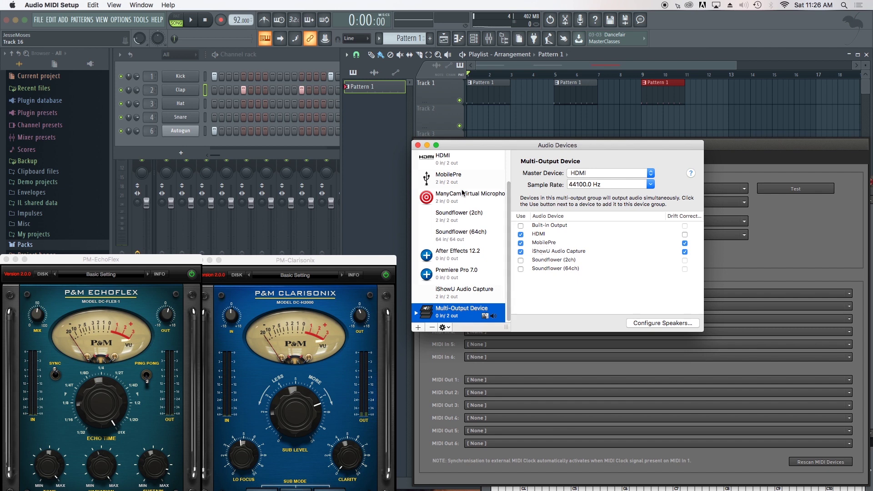
click(418, 146)
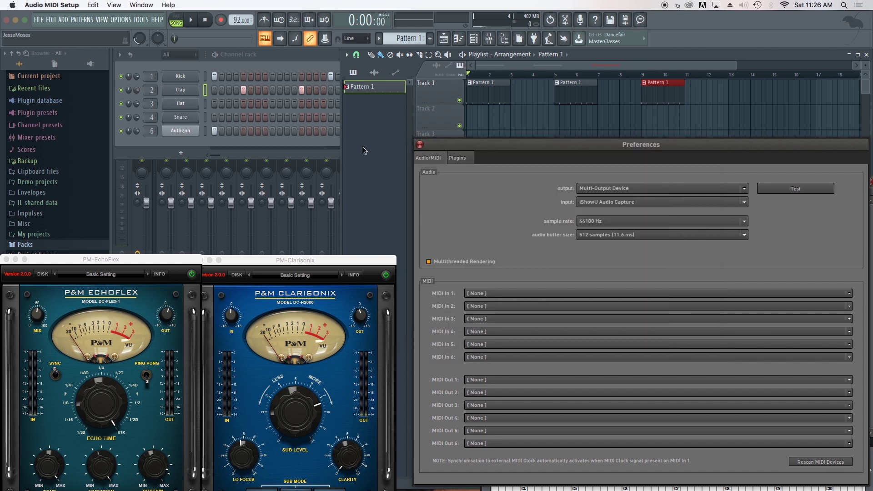
drag(529, 158, 423, 157)
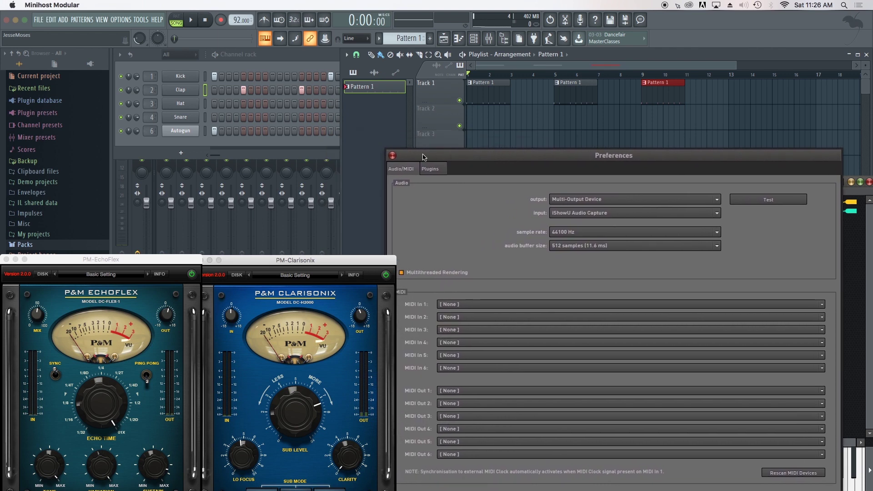
click(393, 155)
Step: Check the available audio devices in FL Studio's audio settings and close the settings window
click(110, 20)
click(120, 19)
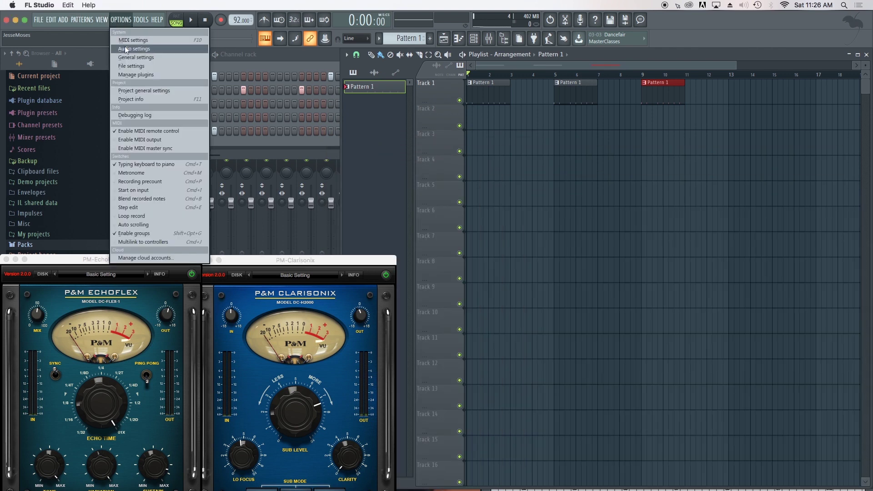
click(132, 48)
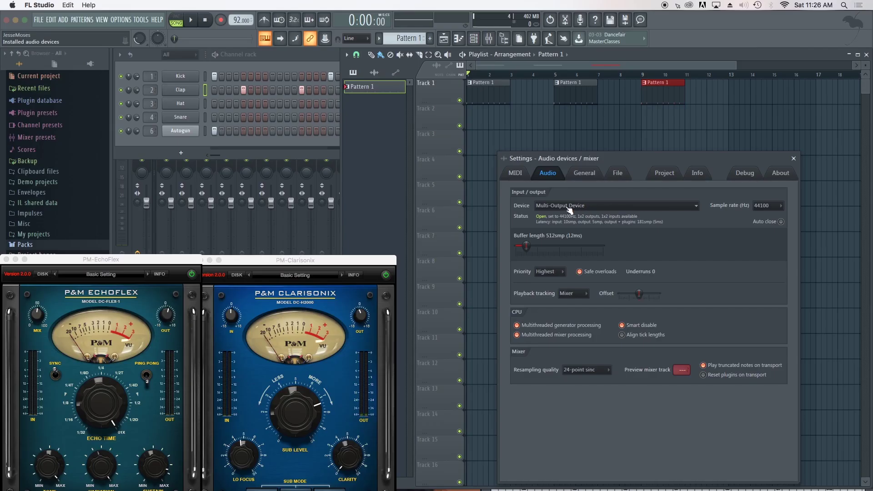
click(567, 205)
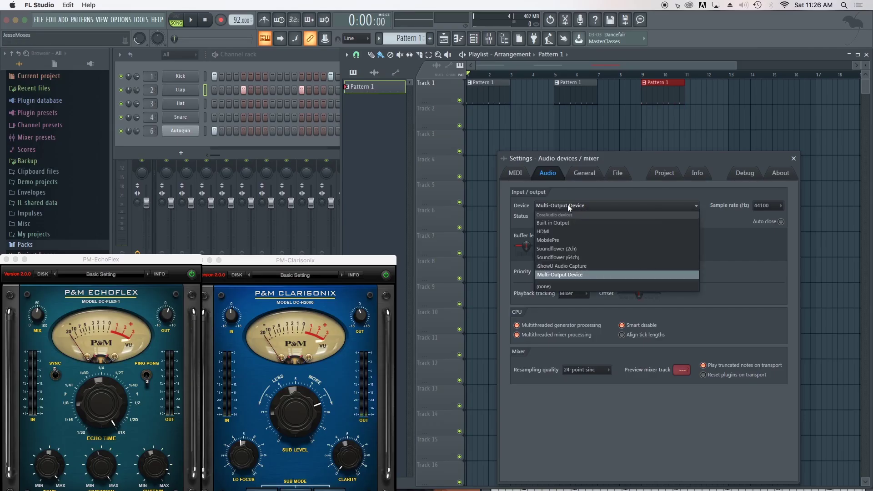
click(567, 203)
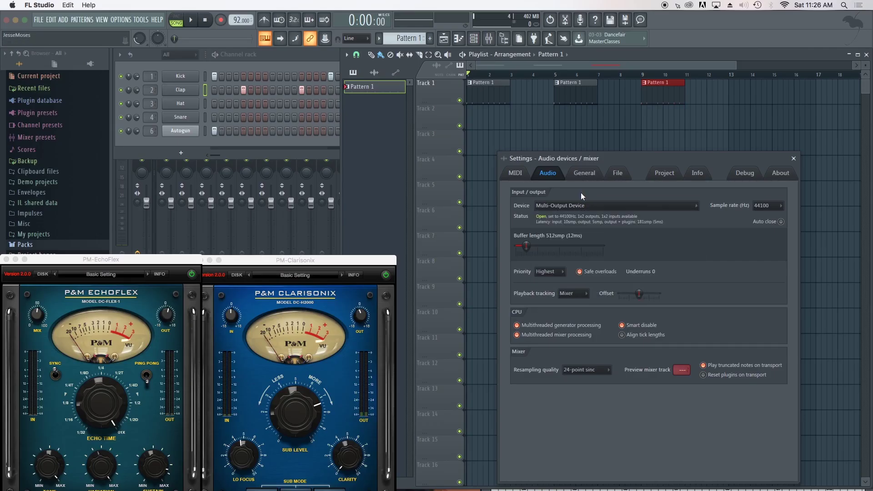
click(794, 158)
Step: Bring the mixer forward and inspect the Fruity Limiter loaded on Insert 21
mouse_move(502, 473)
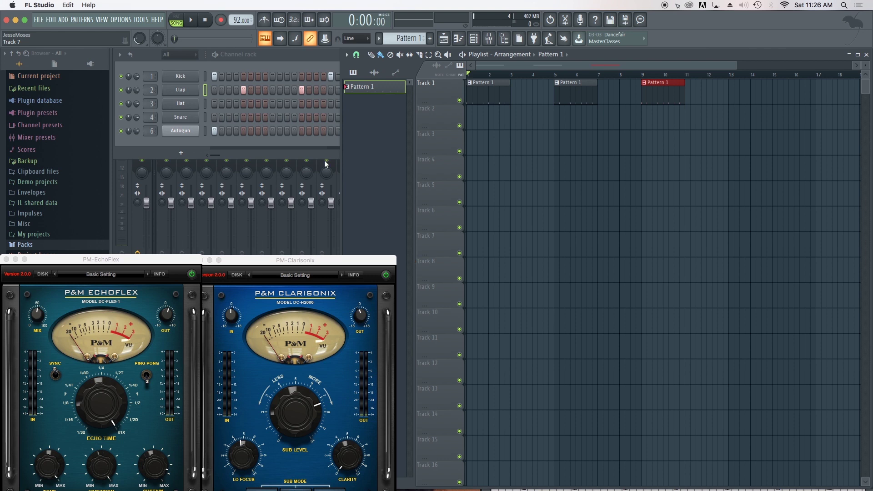
click(285, 233)
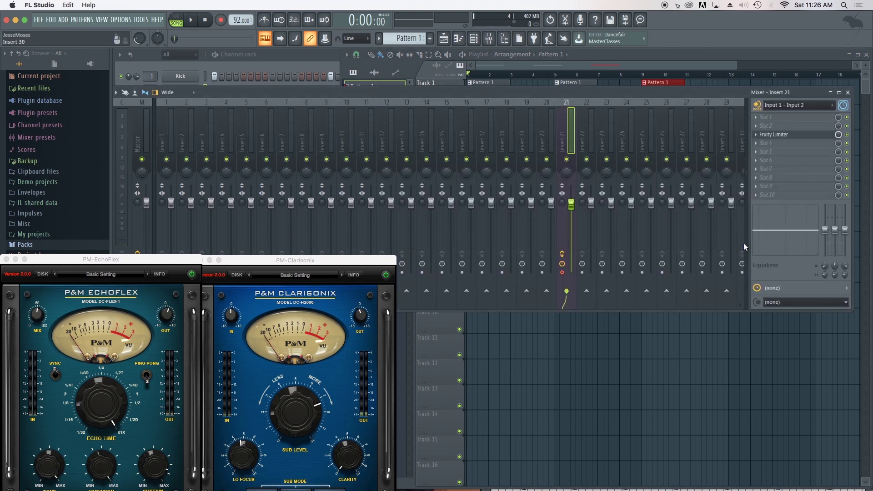
click(723, 195)
click(771, 135)
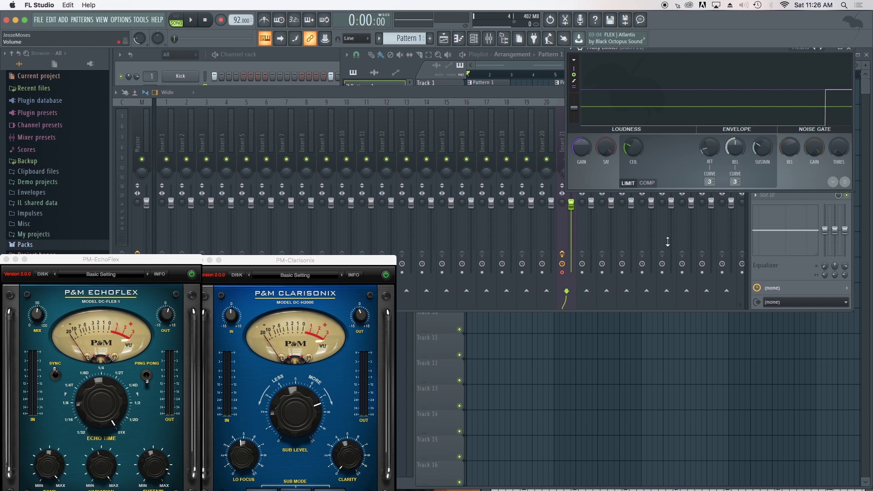
click(564, 227)
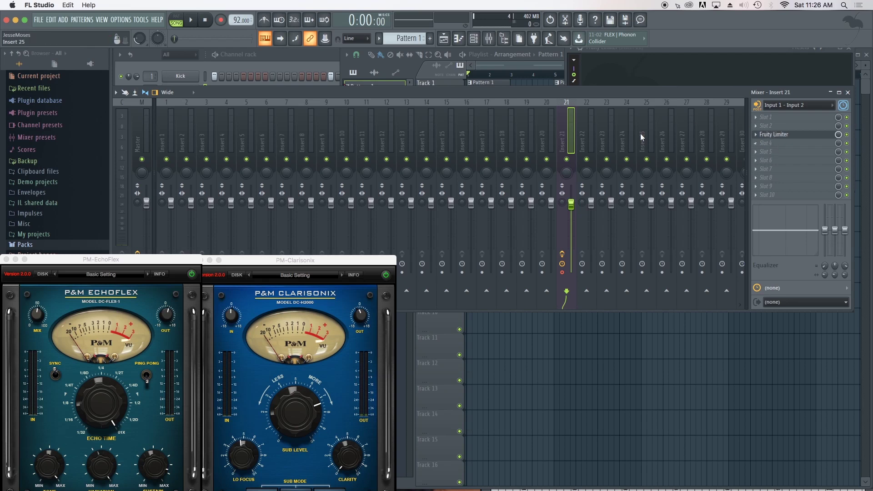
Step: Select Input 1 - Input 2 as the external input of Insert 21 during song playback, and stop playback
click(192, 21)
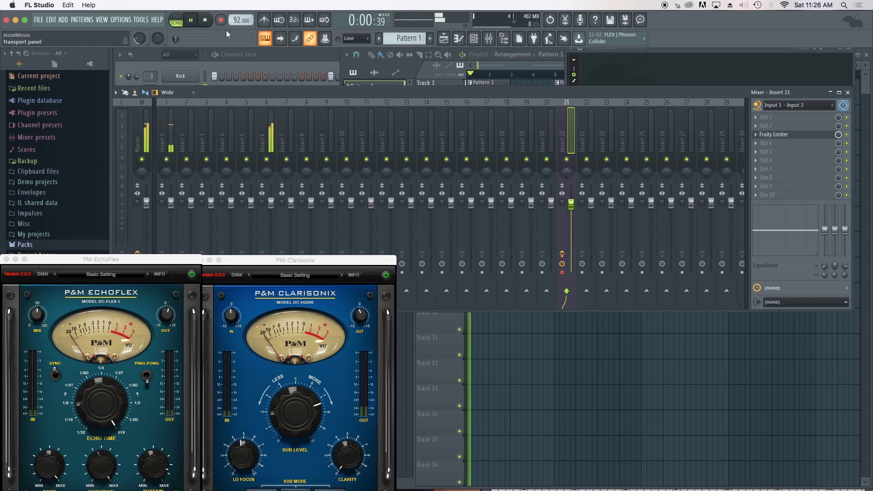
click(776, 106)
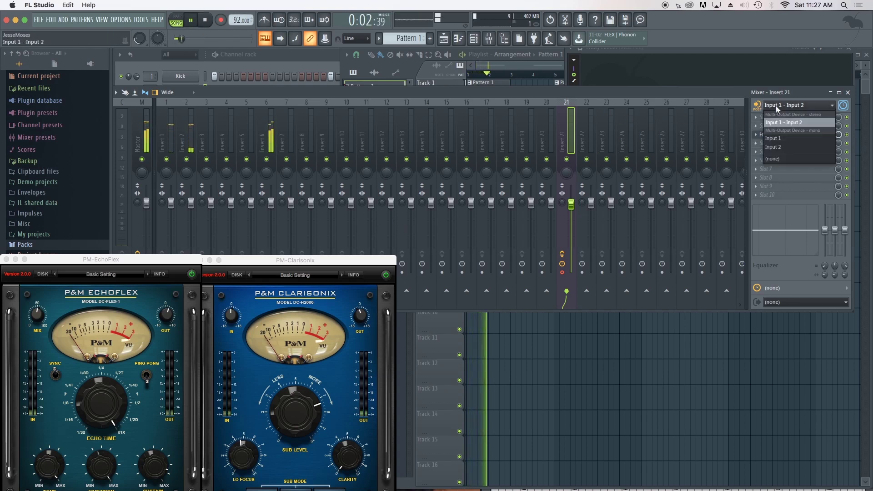
click(783, 122)
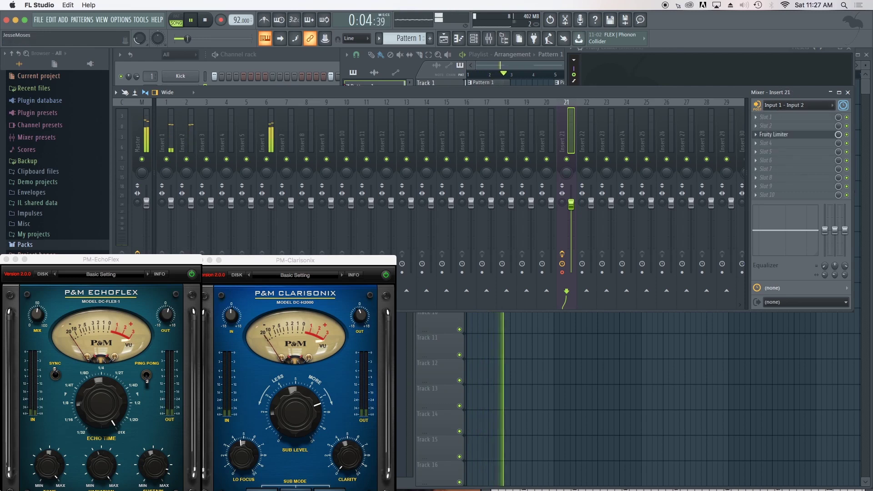
mouse_move(366, 487)
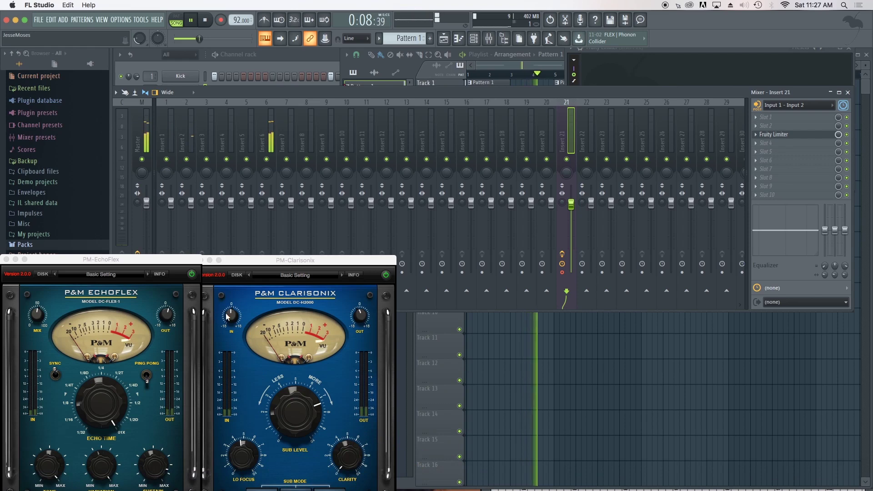
mouse_move(297, 473)
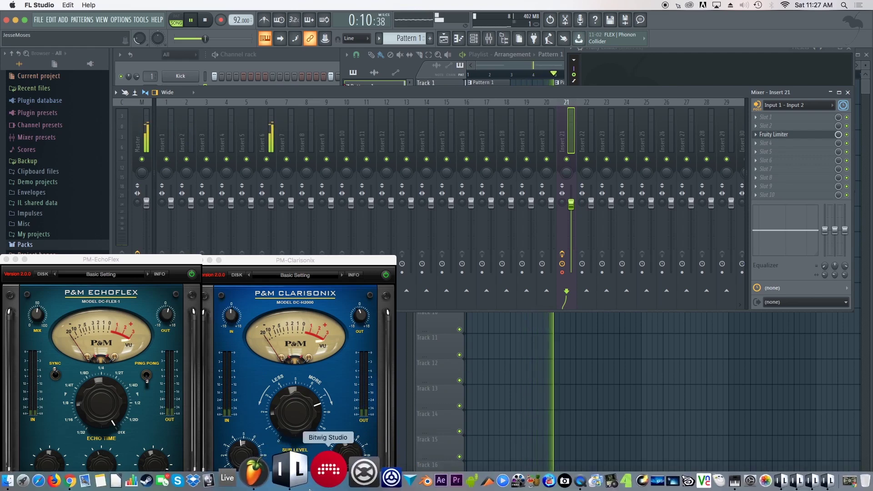
click(205, 20)
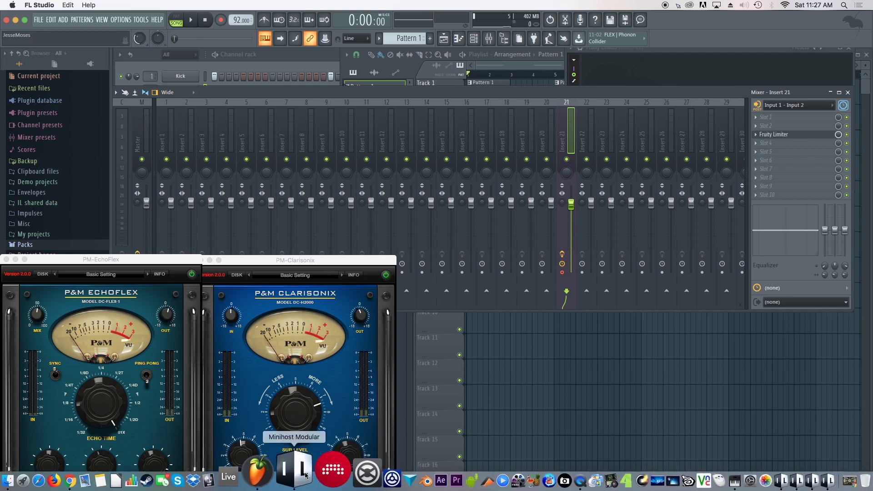
Step: Open PM-Digital Reverb in Minihost Modular and adjust its output and mix knobs while the song plays
click(292, 470)
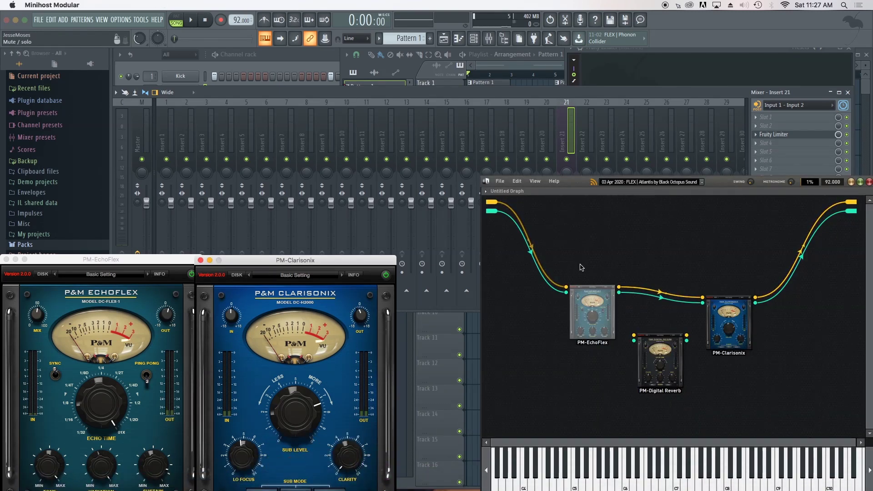
double_click(659, 361)
key(space)
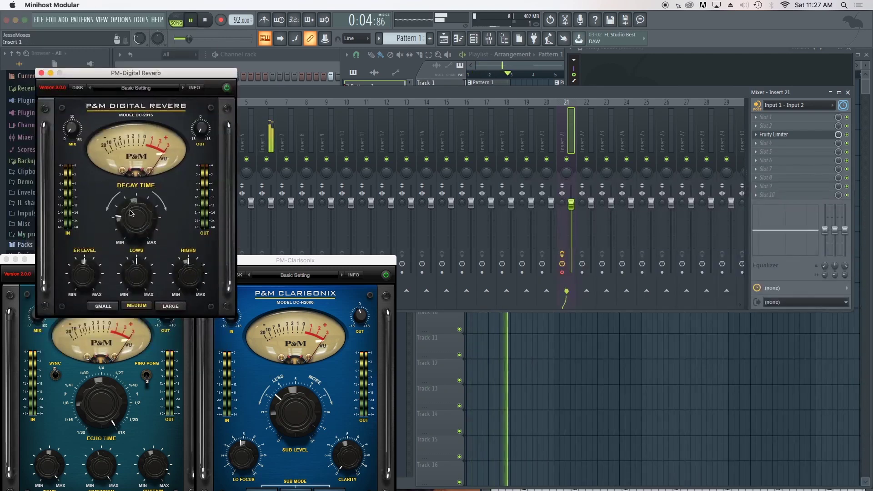
drag(199, 132, 201, 127)
drag(75, 135, 76, 129)
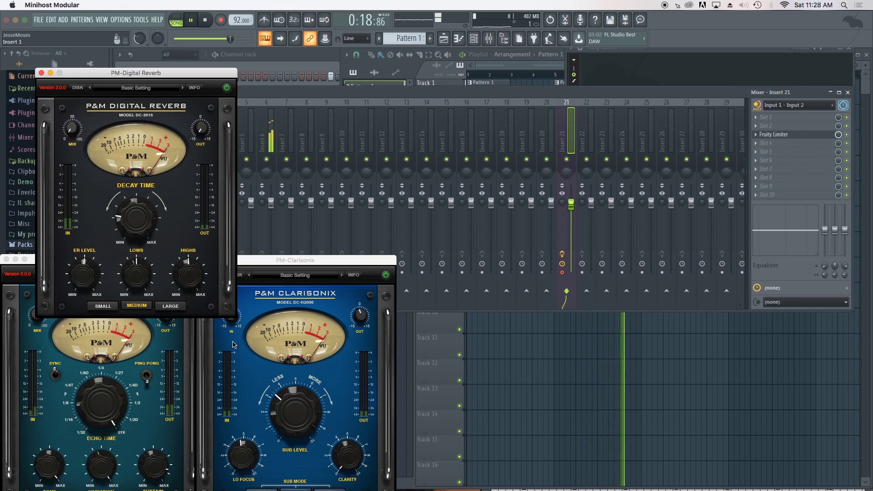
Step: Turn the PM-Clarisonix sub level up to its maximum and adjust the plugin's input gain
click(300, 371)
drag(300, 372, 300, 336)
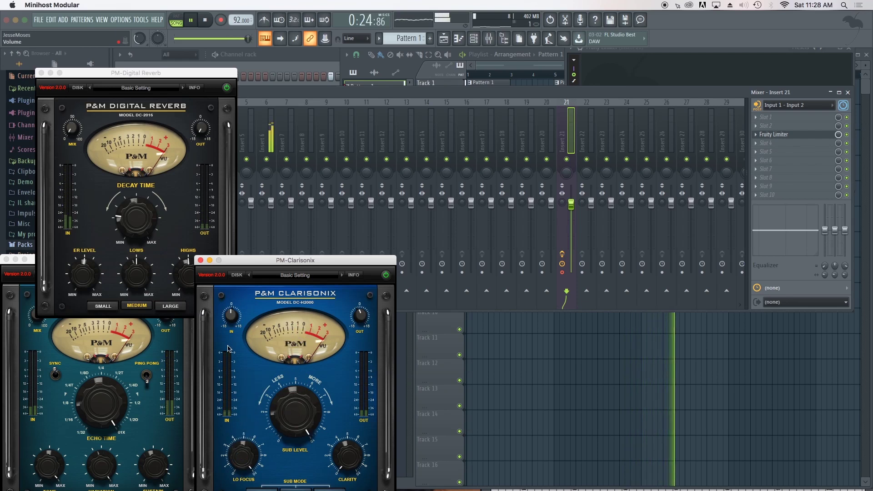
mouse_move(233, 320)
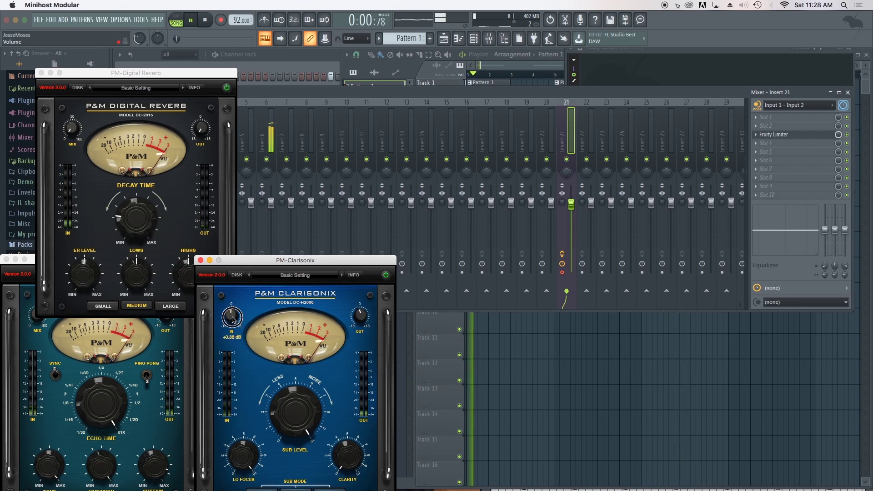
drag(233, 320, 235, 302)
drag(231, 304, 230, 311)
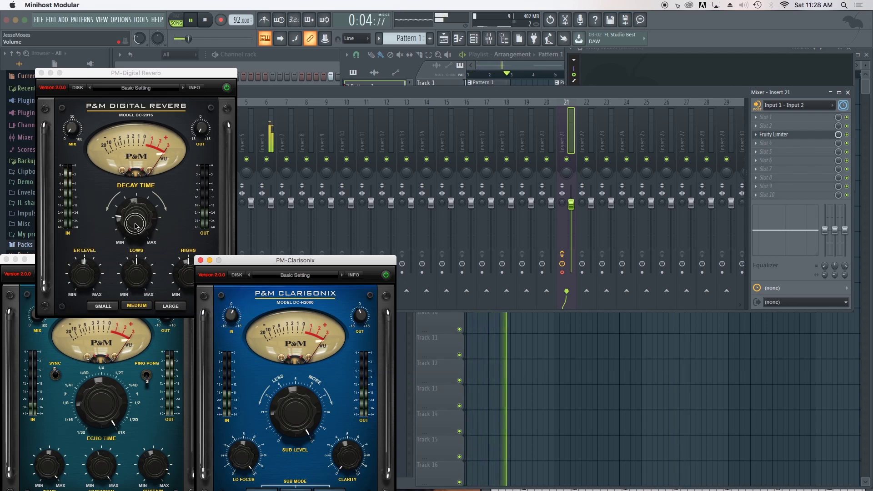
Step: Turn the PM-Digital Reverb decay time up to its maximum
drag(135, 218, 144, 169)
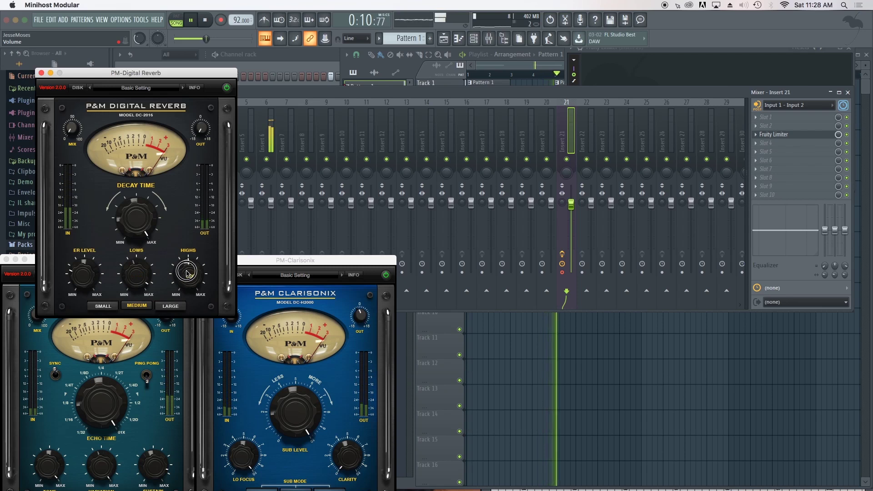
Step: Raise the PM-Digital Reverb early reflection level, sweep its decay time to minimum and back up to about three quarters, and adjust its mix
mouse_move(89, 268)
mouse_down()
mouse_move(87, 280)
mouse_move(88, 255)
mouse_up()
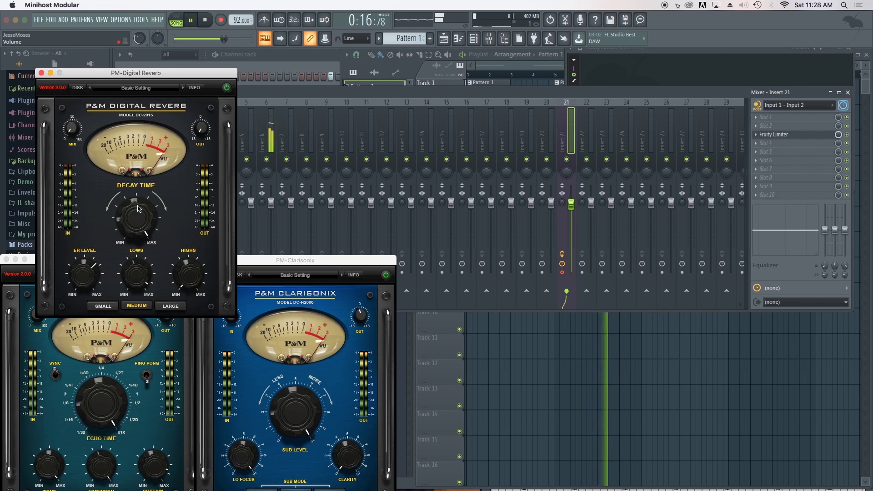
drag(139, 210, 124, 260)
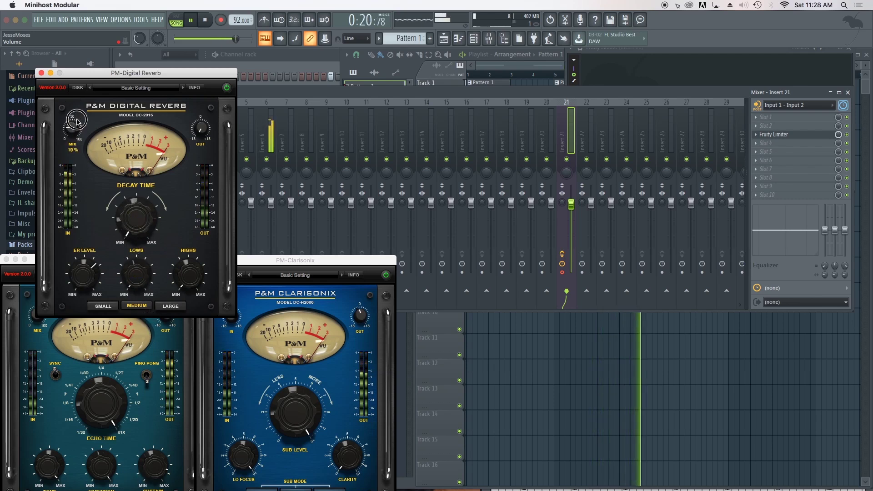
drag(149, 226, 149, 161)
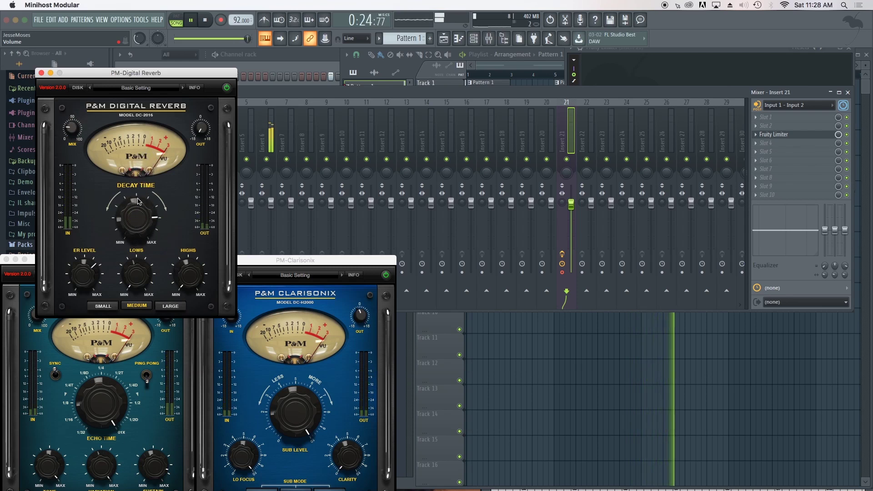
mouse_move(75, 133)
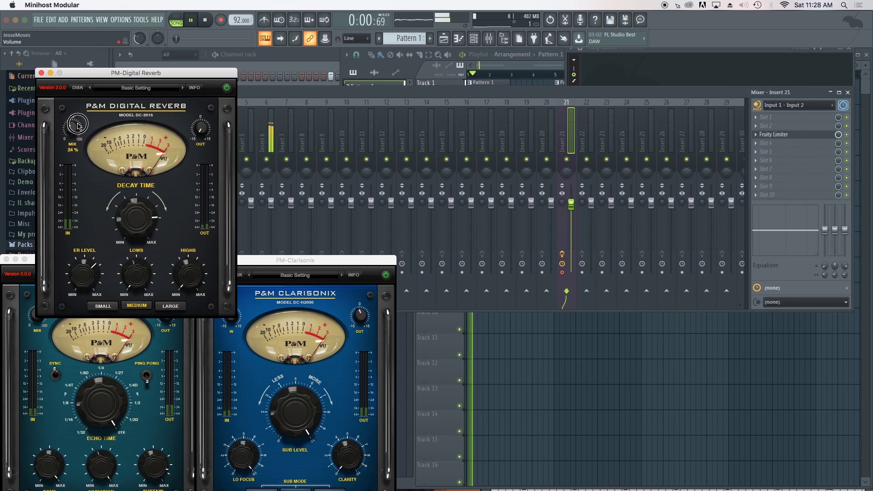
Step: Lower the PM-Clarisonix sub level to about its midpoint while the song plays
click(294, 420)
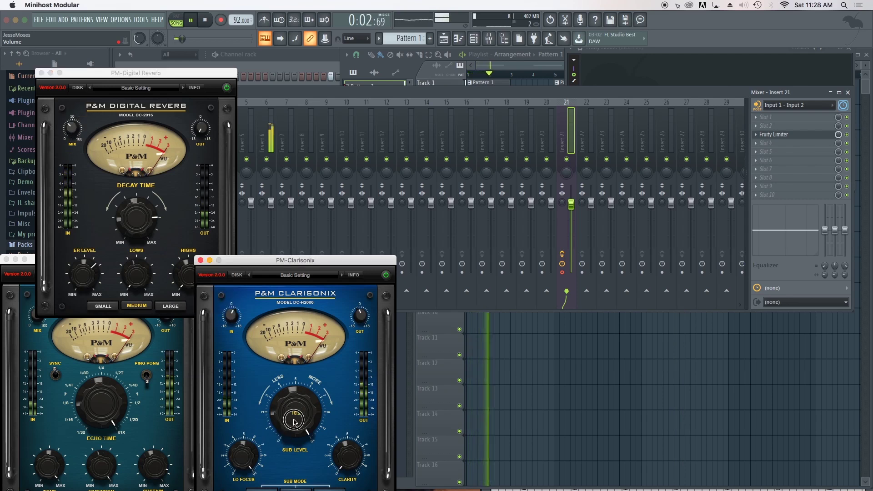
drag(294, 422, 258, 392)
Step: Sweep the PM-Digital Reverb mix and bring it up to about 49%
click(71, 133)
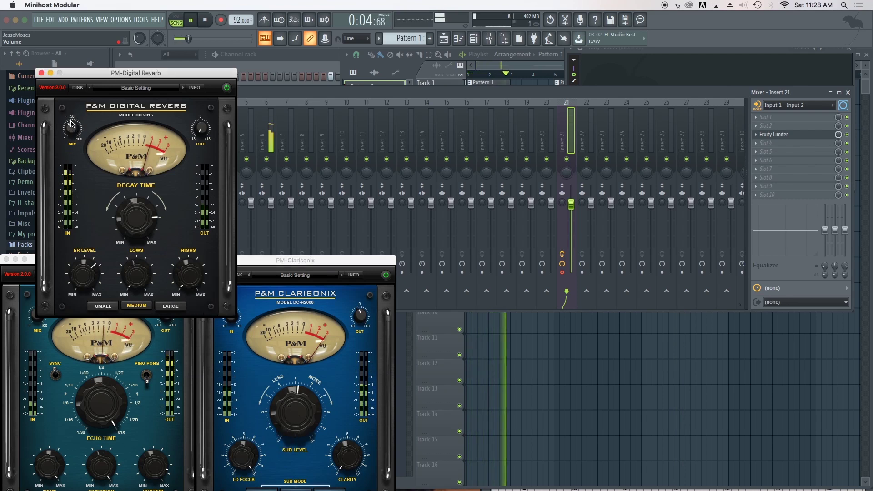
mouse_move(185, 270)
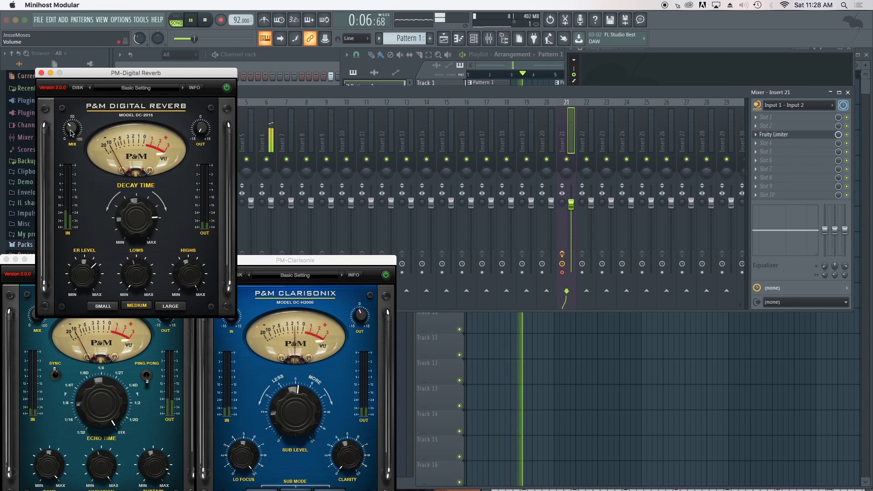
mouse_move(72, 122)
drag(71, 122, 71, 113)
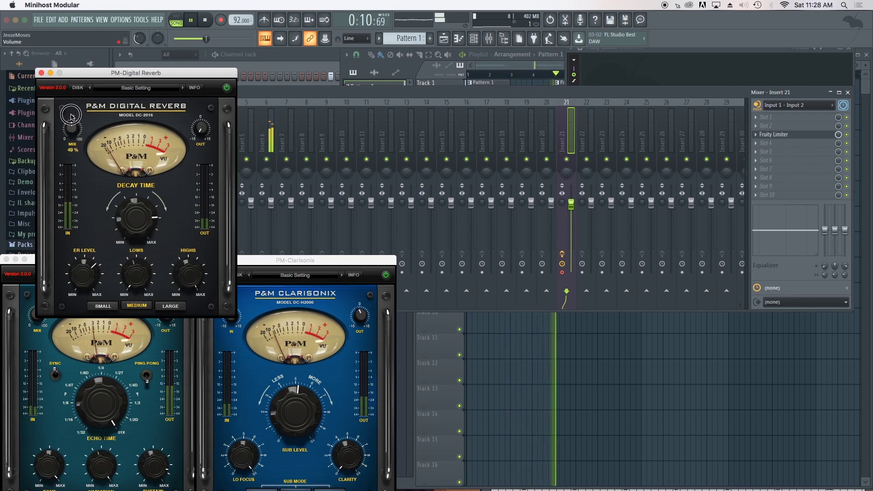
Step: Lower the PM-EchoFlex echo time to about 1/2D and try free timing by switching tempo sync off and back on
mouse_move(113, 410)
mouse_down()
mouse_move(98, 426)
mouse_move(107, 390)
mouse_move(108, 405)
mouse_up()
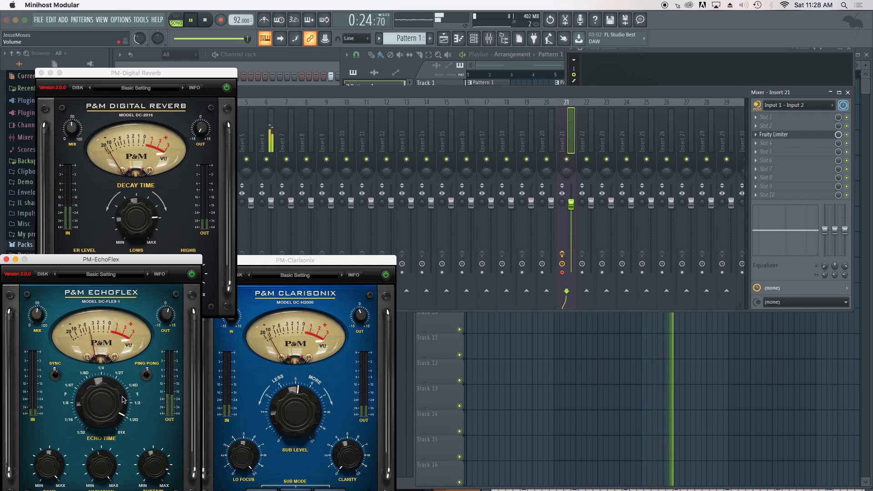
click(56, 376)
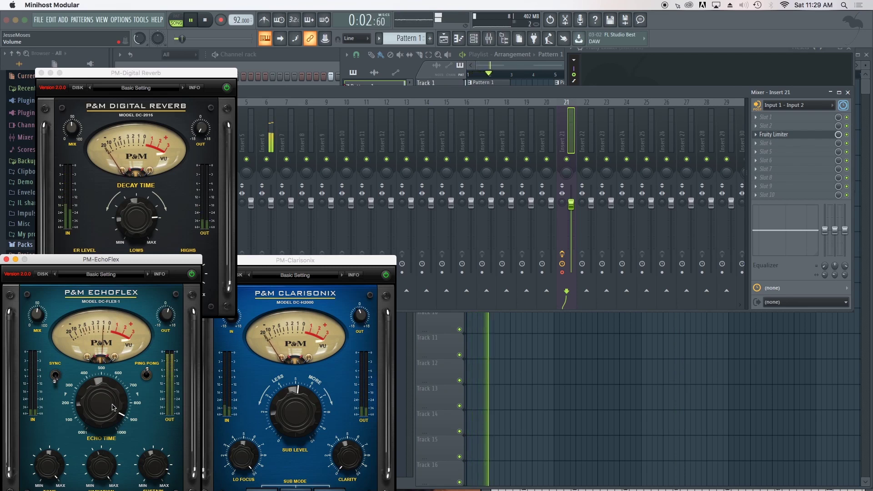
mouse_move(113, 403)
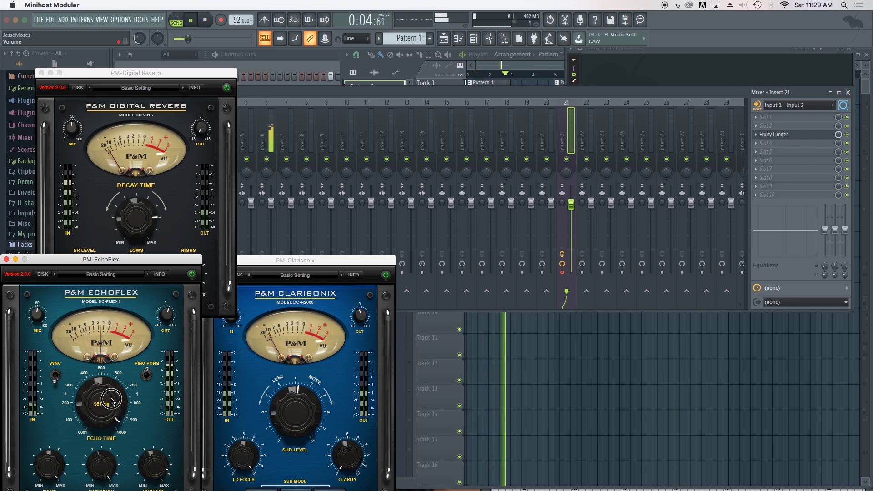
click(98, 402)
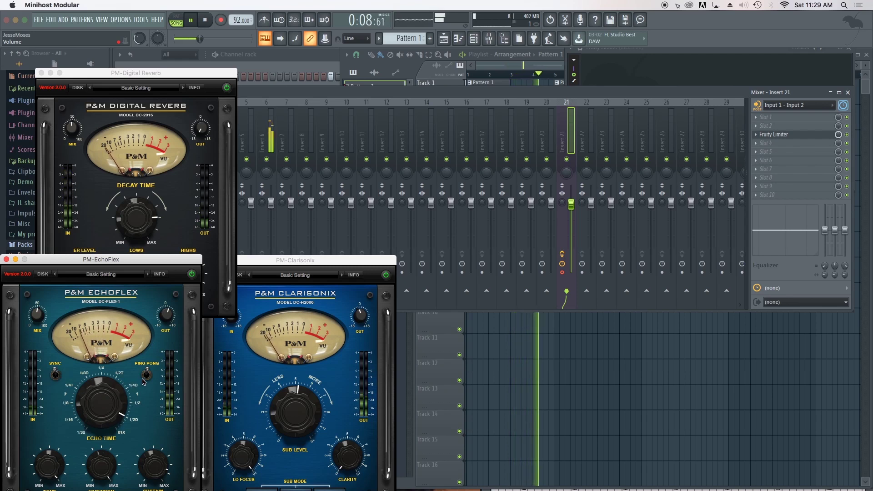
Step: Lower the PM-Digital Reverb decay time to the low part of its range and adjust its mix
click(127, 208)
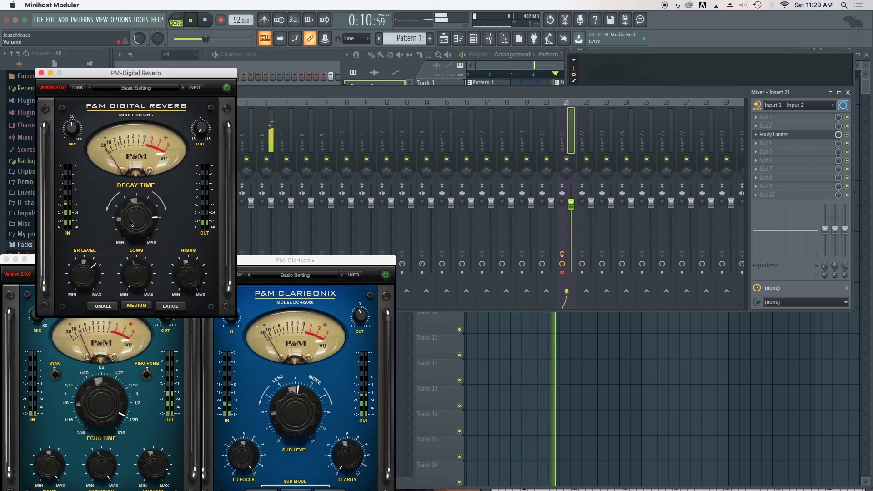
drag(131, 223, 127, 263)
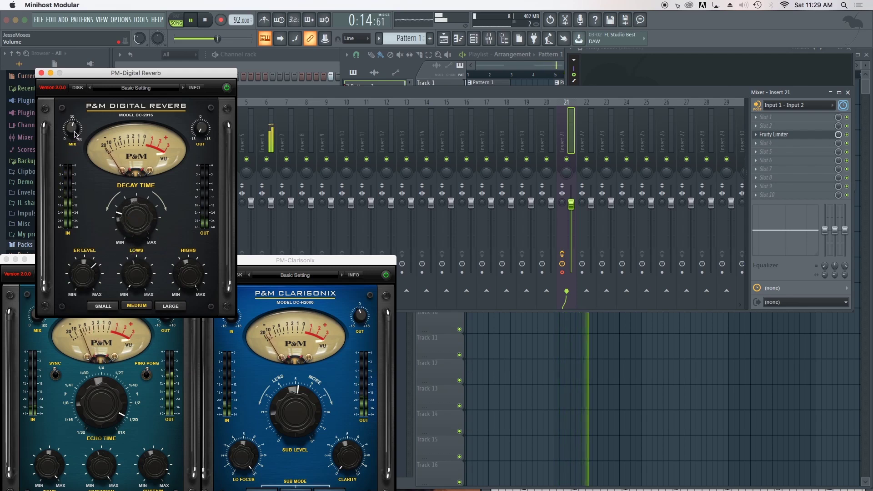
drag(75, 134, 76, 114)
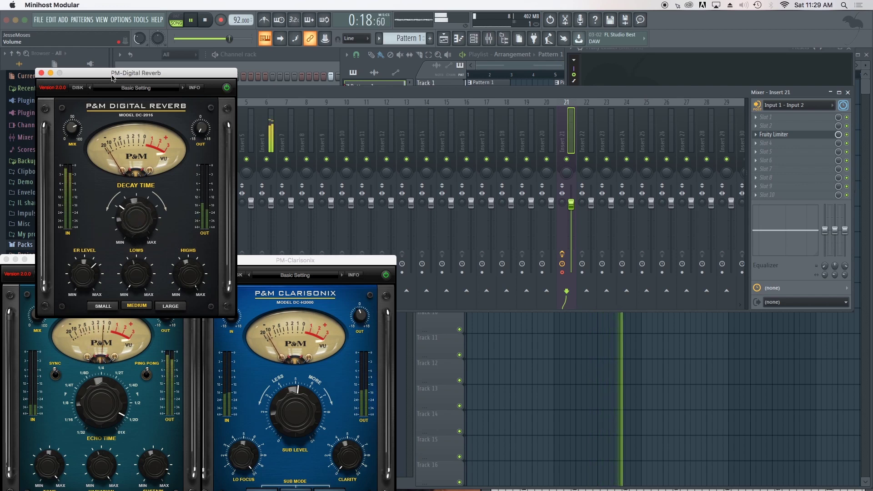
Step: Move the PM-Digital Reverb window clear of PM-EchoFlex, and raise the reverb's decay time while adjusting its output
drag(111, 77, 100, 37)
drag(127, 178, 127, 169)
drag(189, 85, 191, 84)
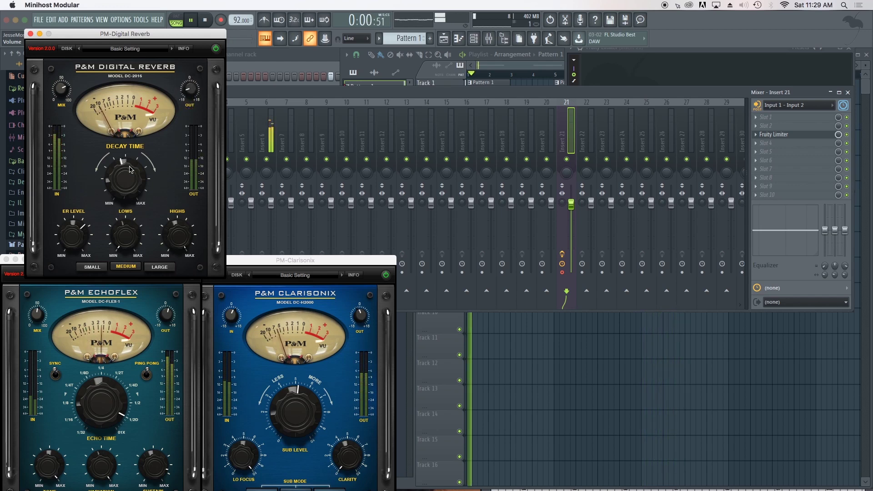
drag(127, 181, 133, 172)
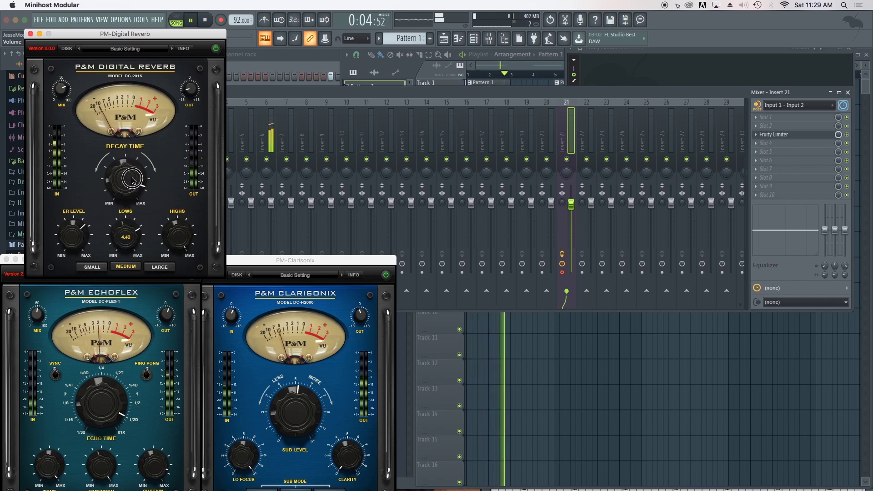
Step: Adjust the PM-Digital Reverb lows and highs, and sweep its mix from 0% up to about 25%
mouse_move(122, 248)
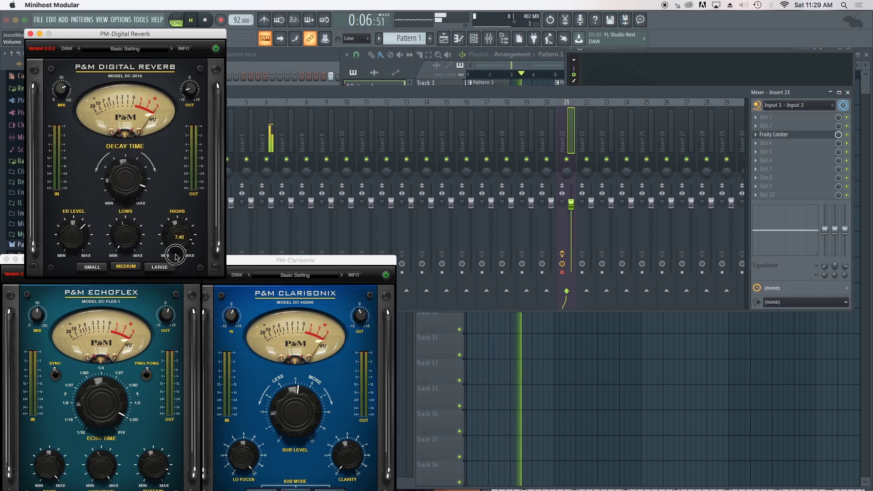
mouse_move(79, 217)
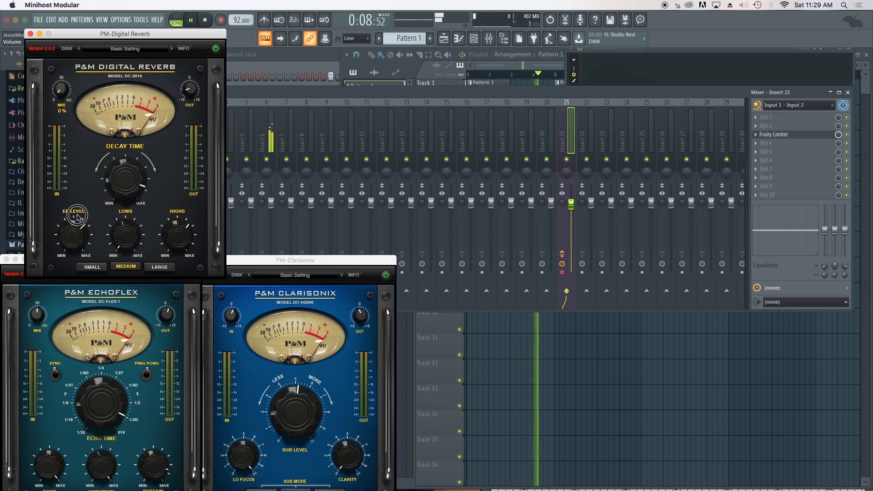
mouse_move(66, 85)
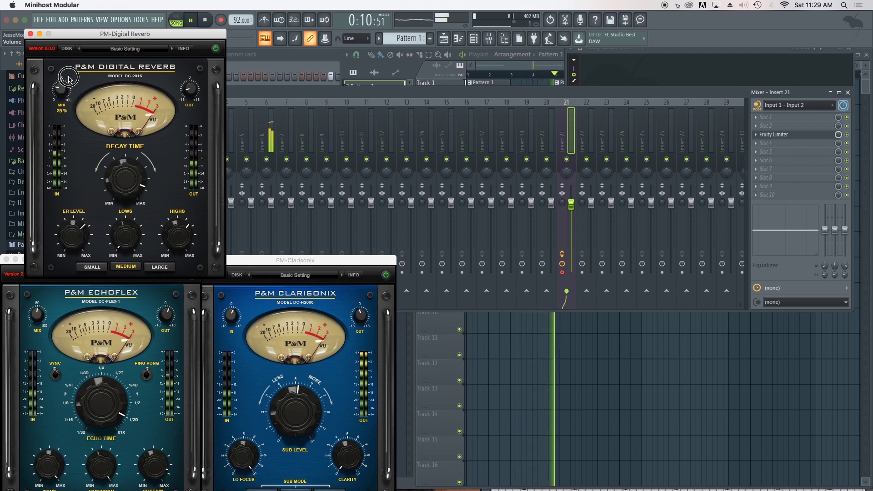
drag(67, 86, 66, 89)
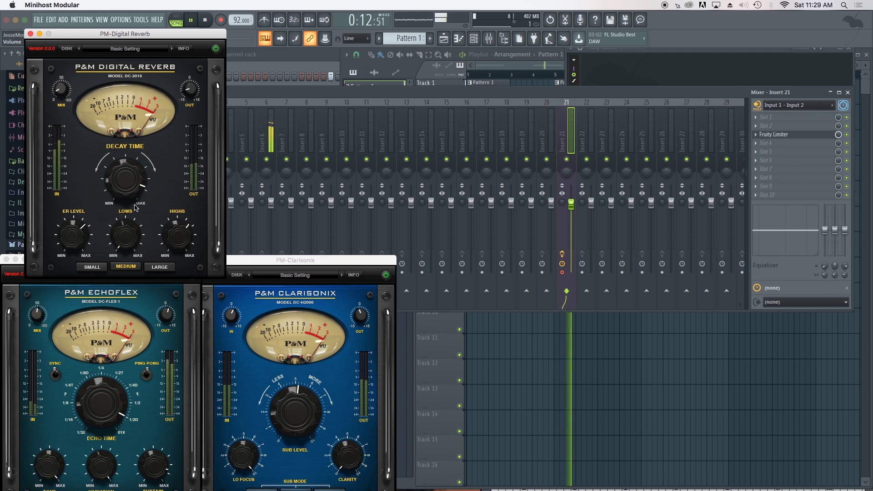
Step: Lower the PM-Digital Reverb early reflection level to about 3%, and switch the room size to Large while readjusting the mix
drag(72, 234, 72, 240)
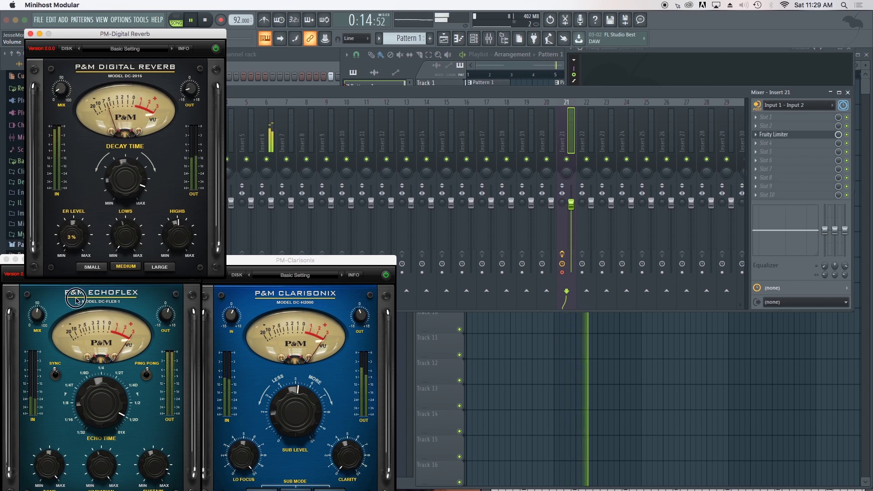
click(159, 267)
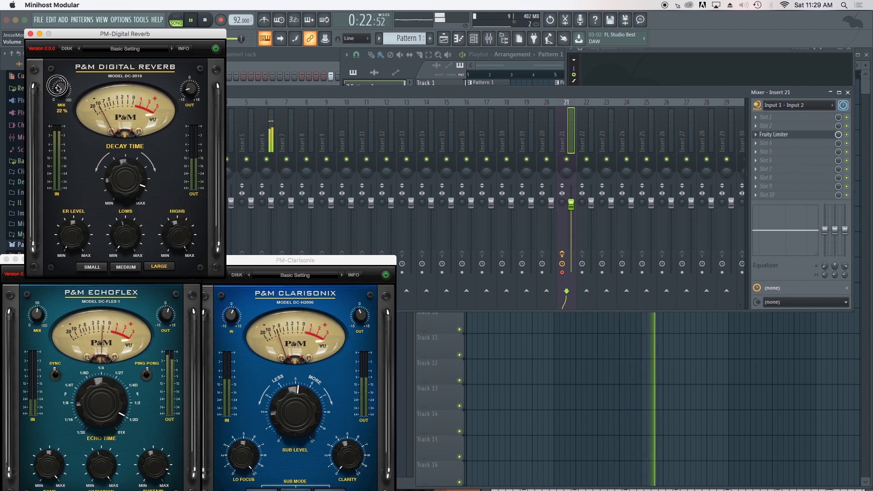
mouse_move(63, 80)
drag(62, 80, 84, 59)
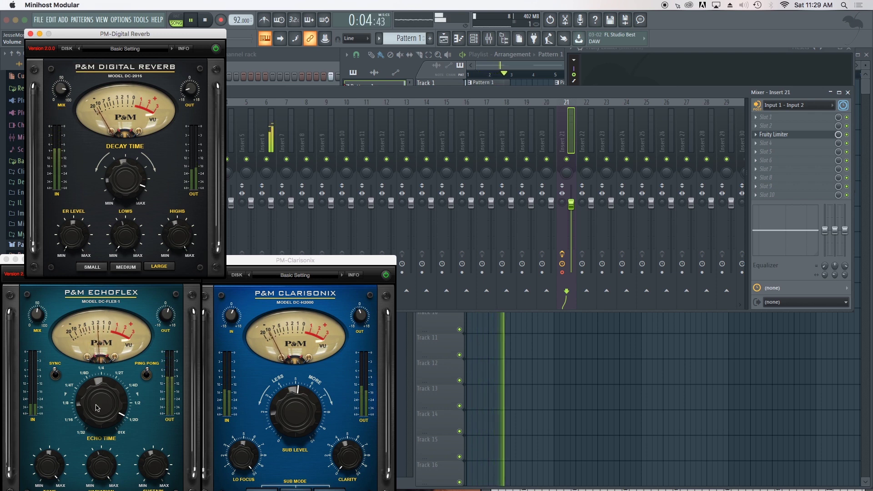
Step: Turn the PM-EchoFlex echo time up to 01X and move the PM-Digital Reverb window away from the FL Studio browser and mixer tracks
drag(96, 408, 112, 386)
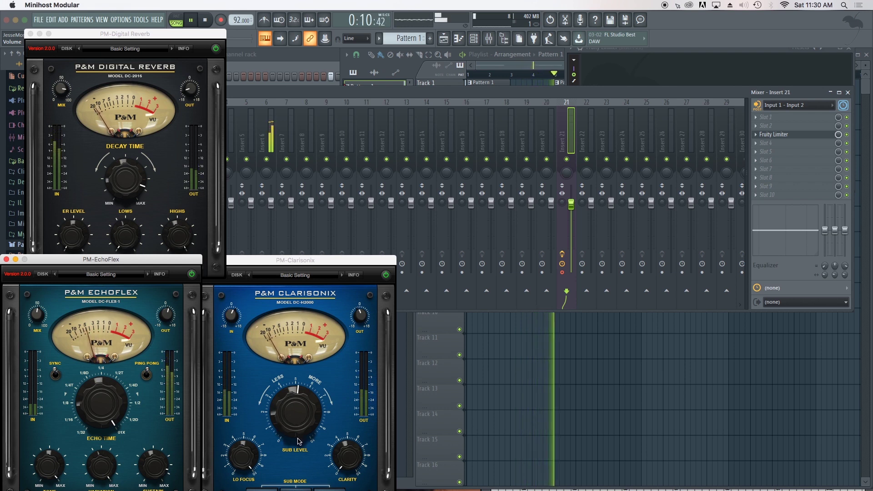
click(62, 97)
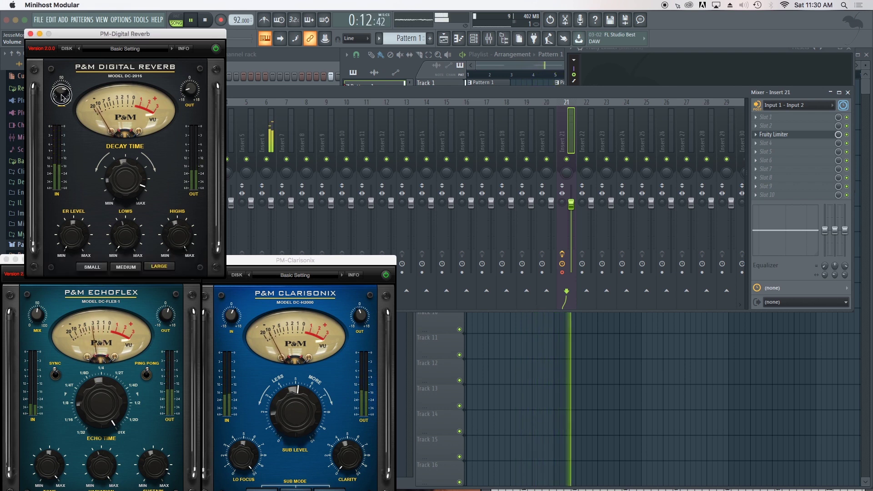
drag(132, 34, 755, 248)
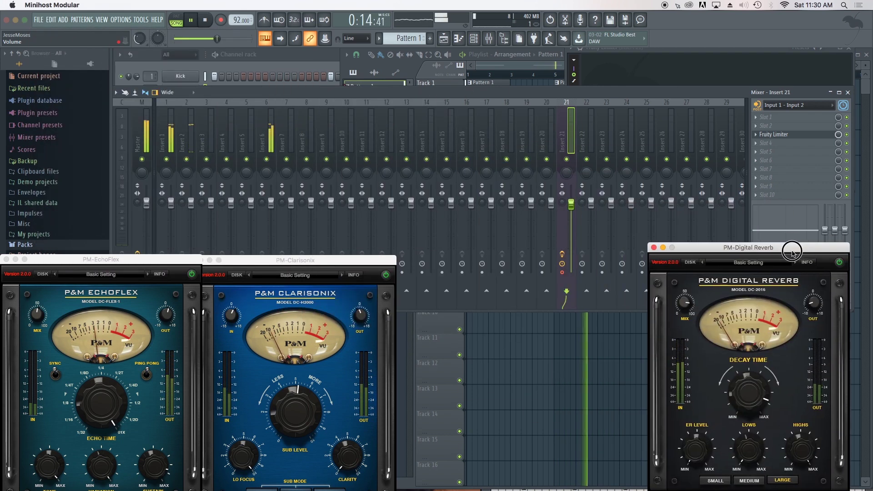
Step: Switch to FL Studio and adjust the main volume during playback
click(139, 38)
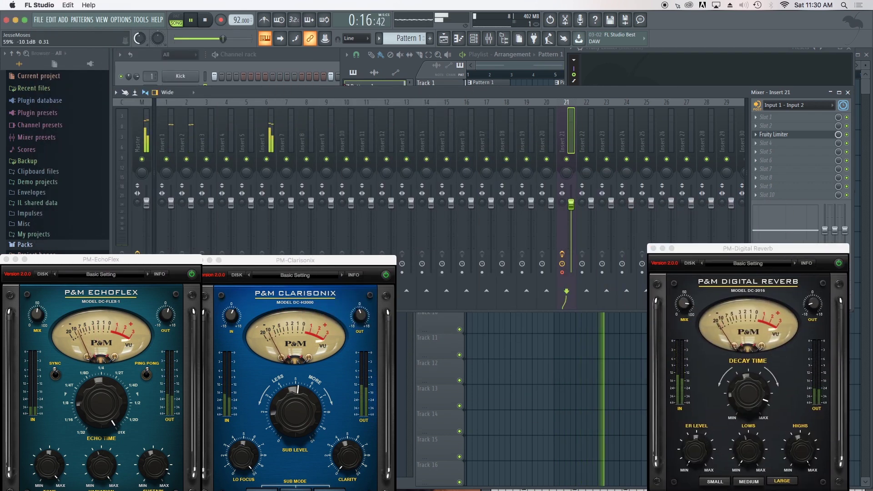
drag(223, 38, 224, 39)
drag(140, 43, 141, 40)
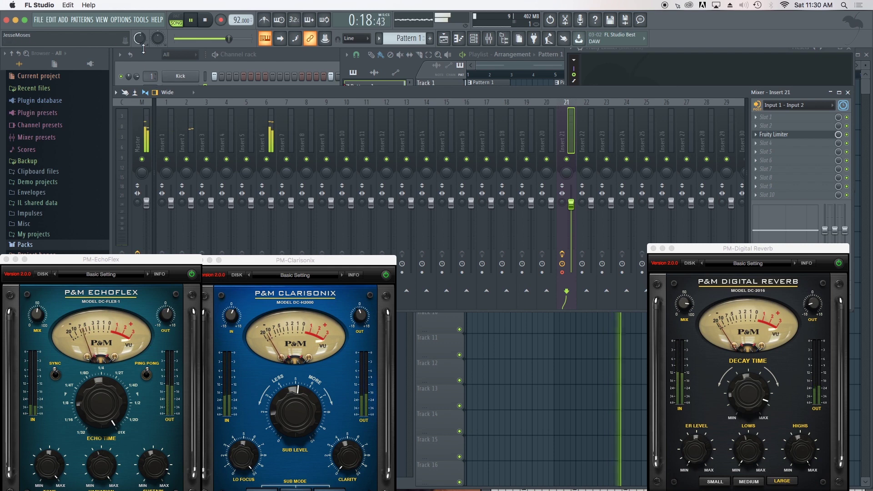
Step: Bring the Channel rack to the front and add Hat hits on steps 19, 26, 27 and 28
click(273, 63)
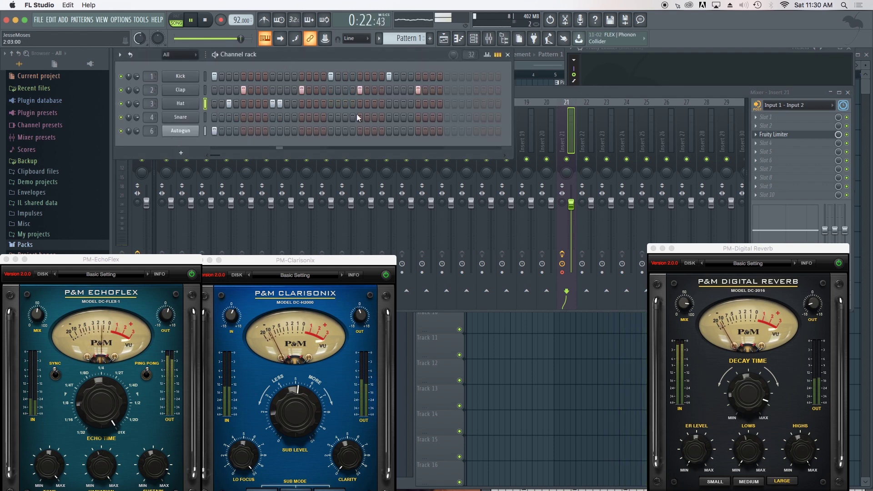
click(396, 103)
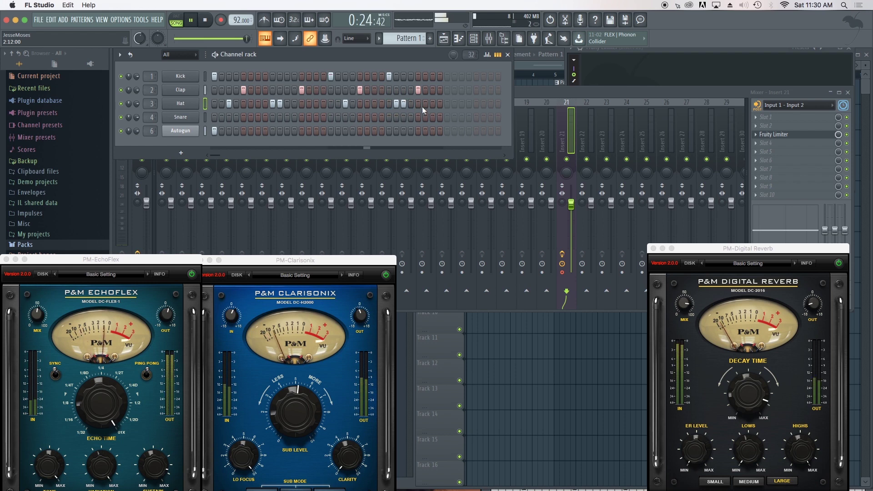
click(403, 103)
click(411, 104)
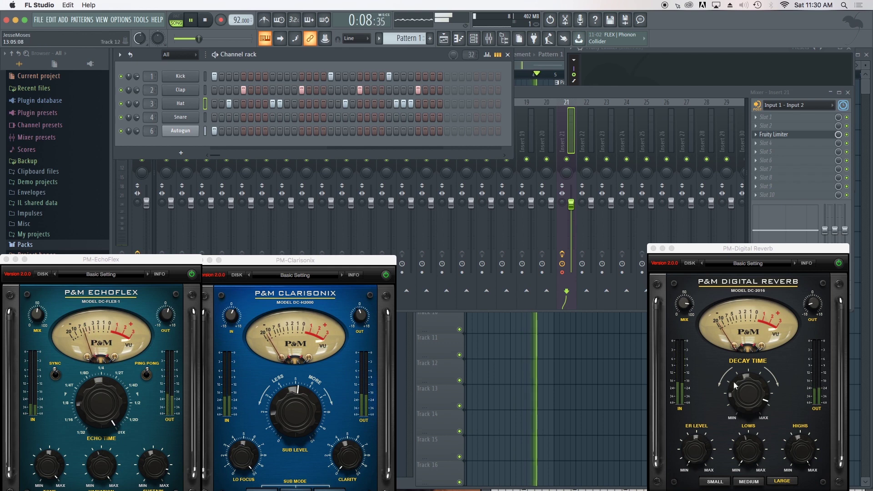
Step: Switch to Minihost Modular, lower the PM-Digital Reverb mix slightly, and readjust the PM-Clarisonix sub level near its midpoint
click(685, 304)
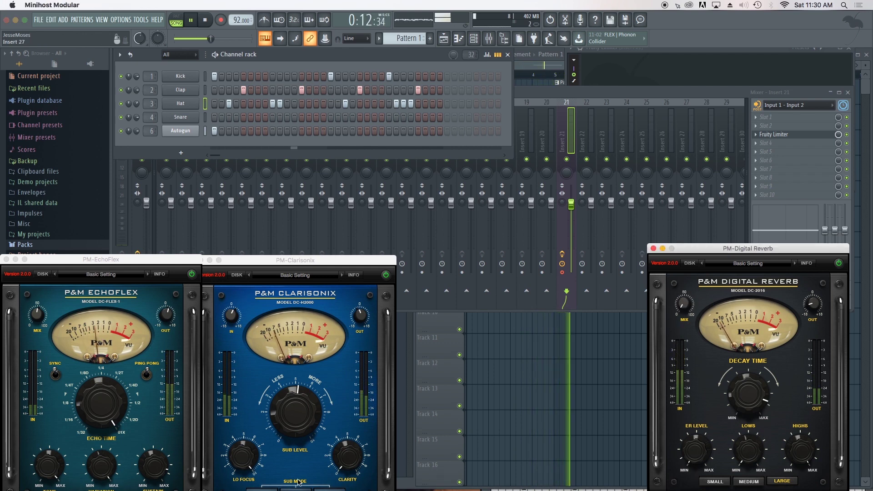
click(291, 414)
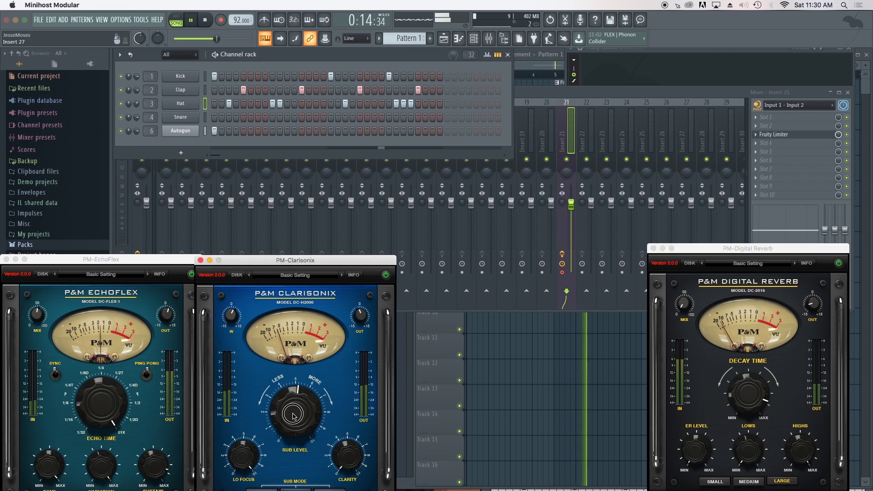
drag(292, 413, 289, 389)
double_click(289, 389)
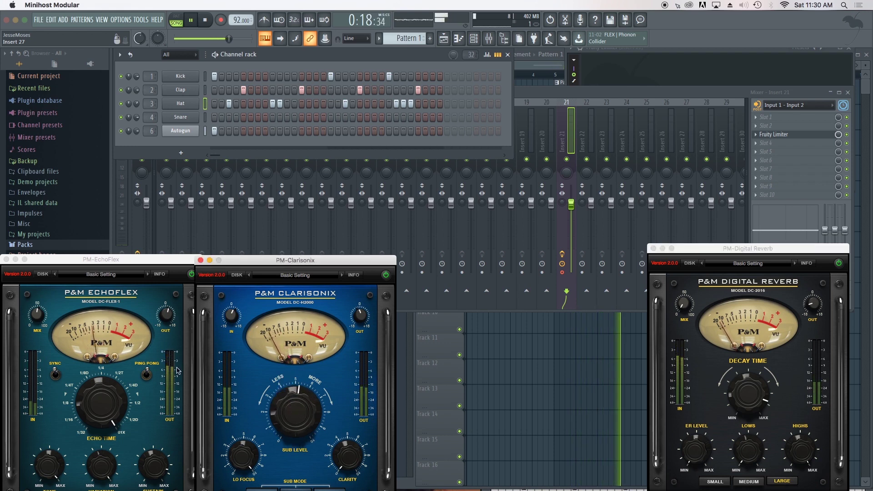
Step: Set the PM-EchoFlex echo time to 1/2 and raise the PM-Digital Reverb mix
click(103, 406)
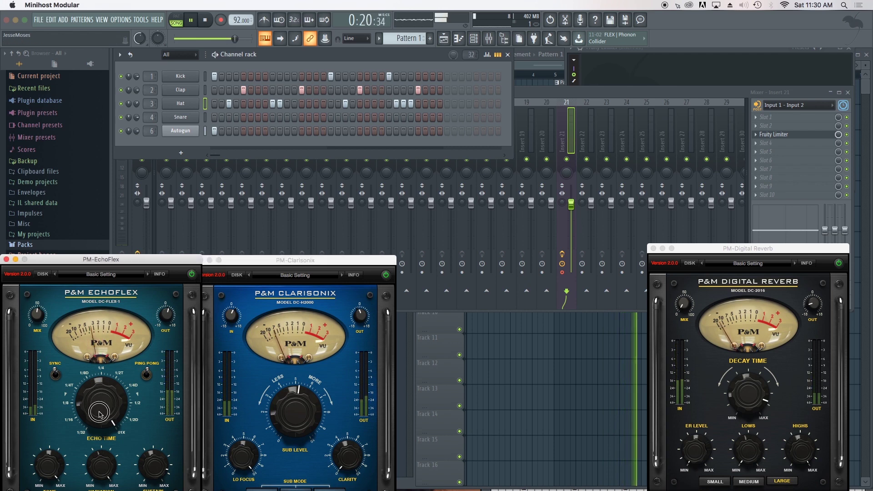
drag(108, 403, 106, 412)
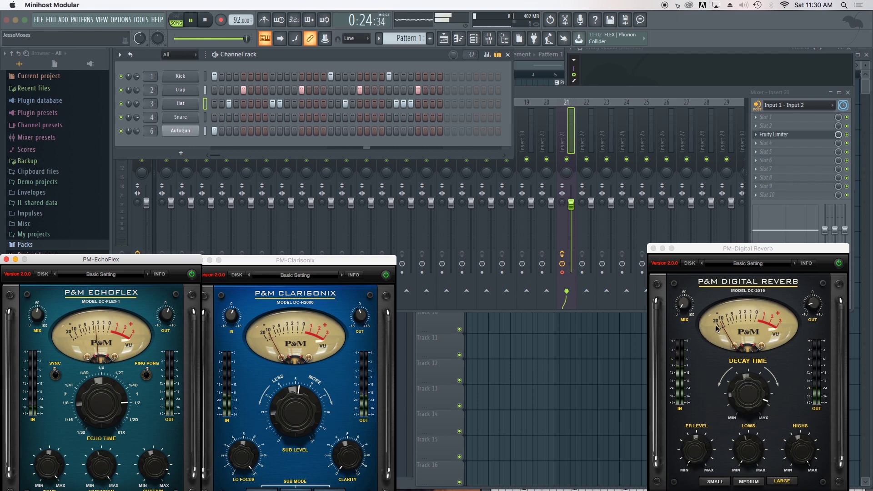
click(686, 286)
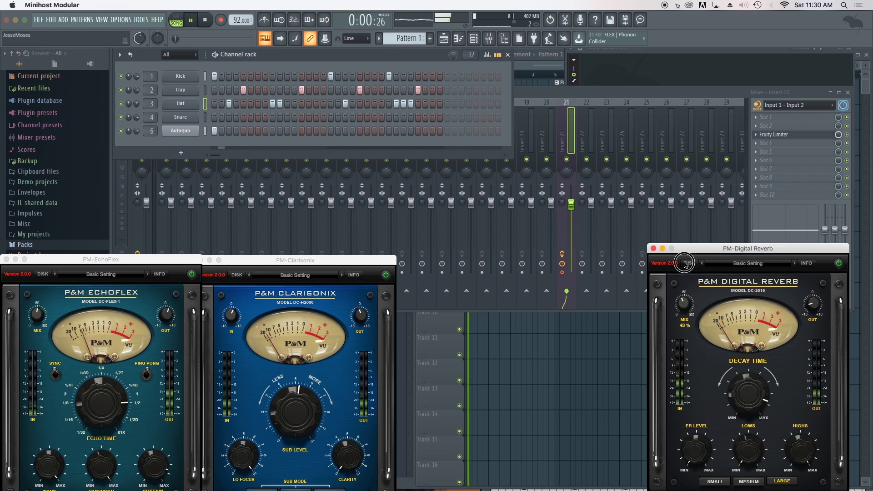
drag(685, 265, 694, 231)
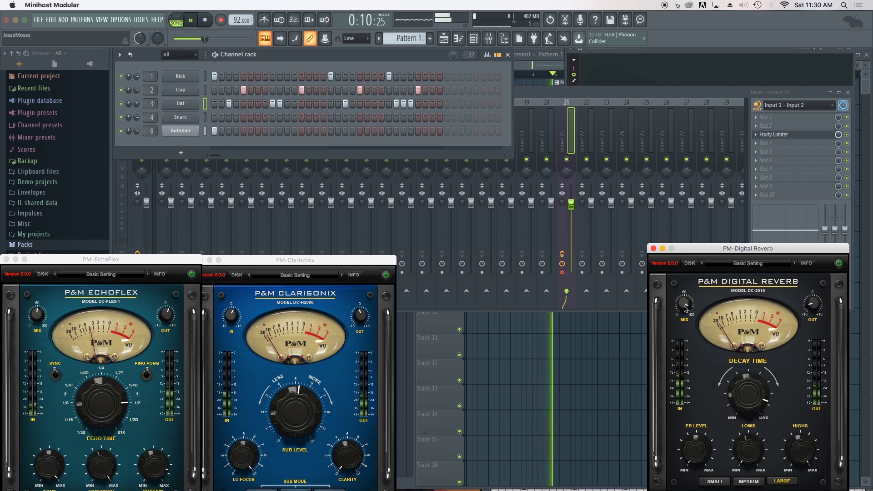
drag(685, 309, 687, 312)
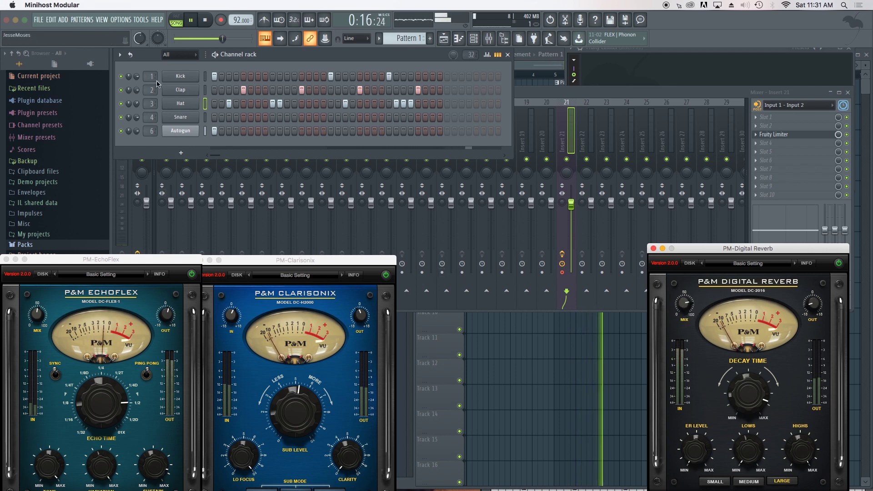
Step: Mute the Kick channel in FL Studio and turn the PM-EchoFlex echo time back up to 01X
click(120, 77)
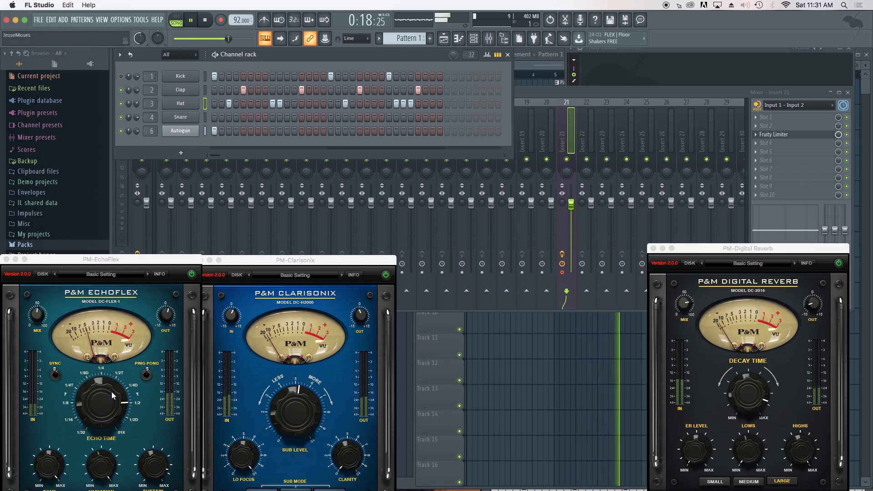
click(145, 273)
drag(94, 403, 89, 397)
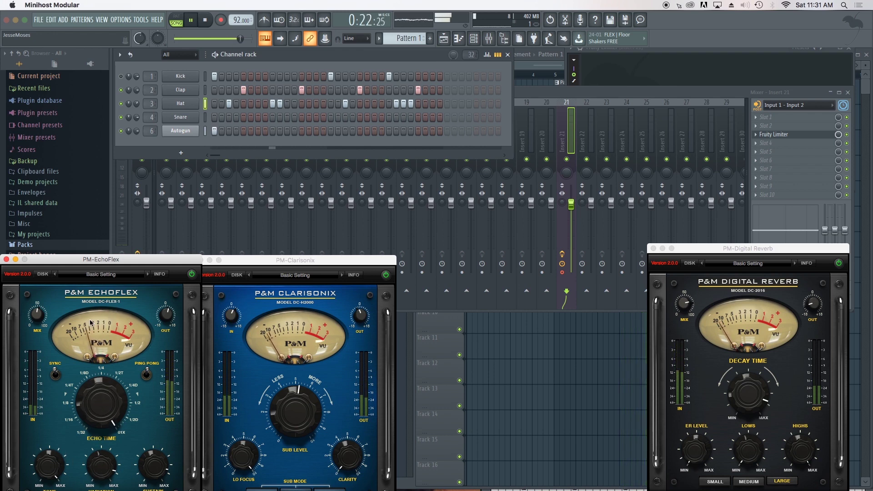
Step: Move the PM-EchoFlex and PM-Clarisonix windows up so that all their lower controls can be reached
drag(117, 263, 116, 232)
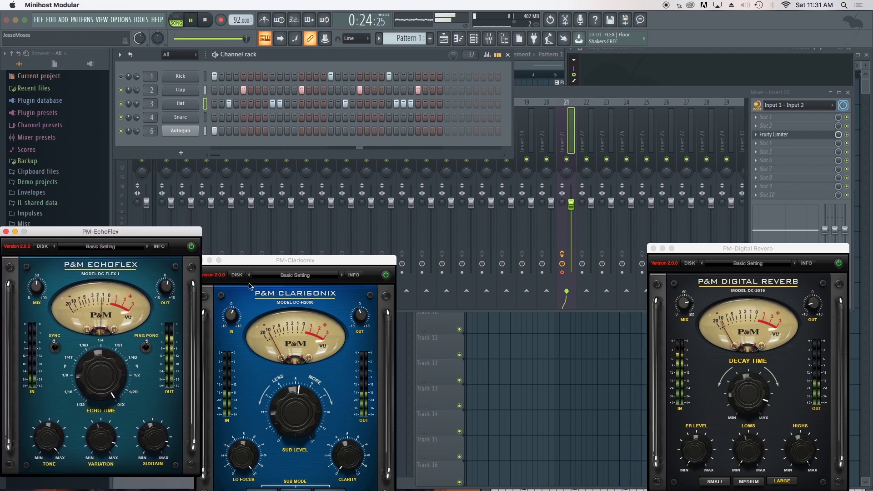
drag(309, 264, 310, 239)
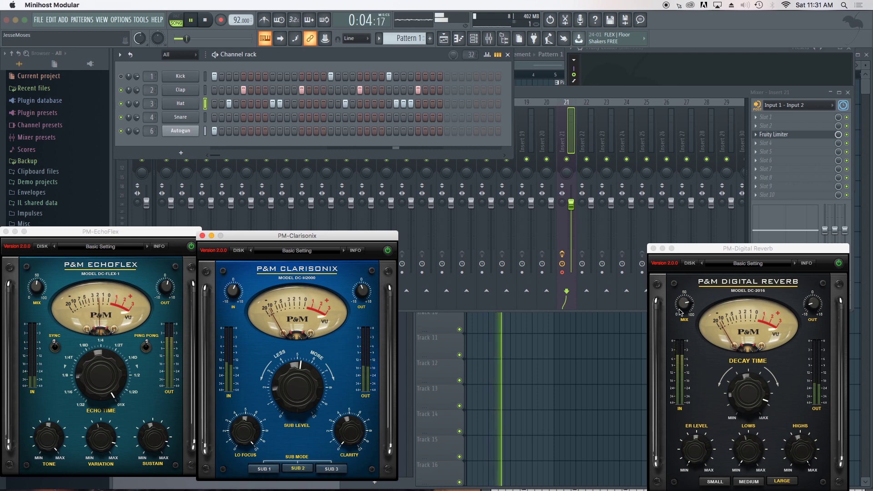
Step: Clone the Autogun channel in the FL Studio Channel rack and close the clone's plugin window
right_click(178, 132)
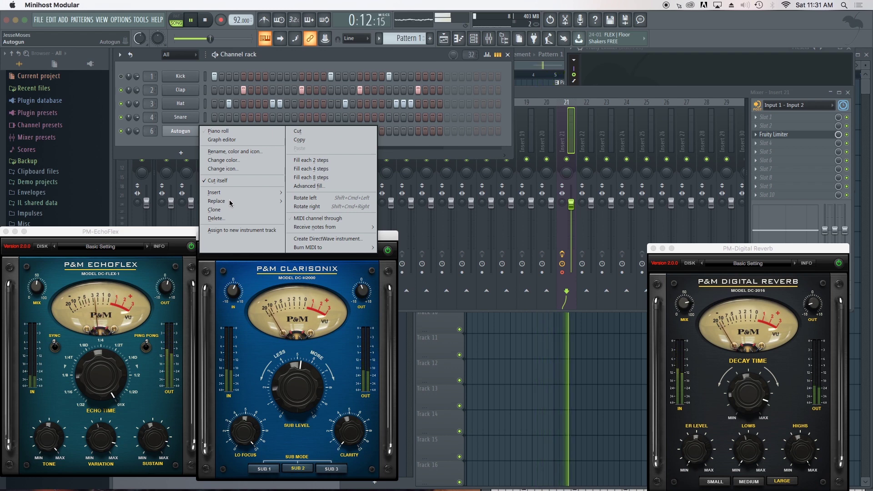
click(215, 210)
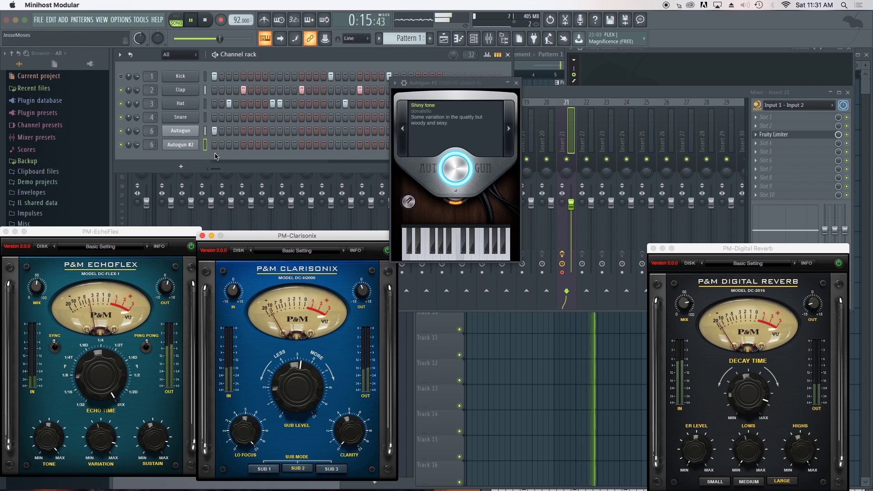
click(516, 83)
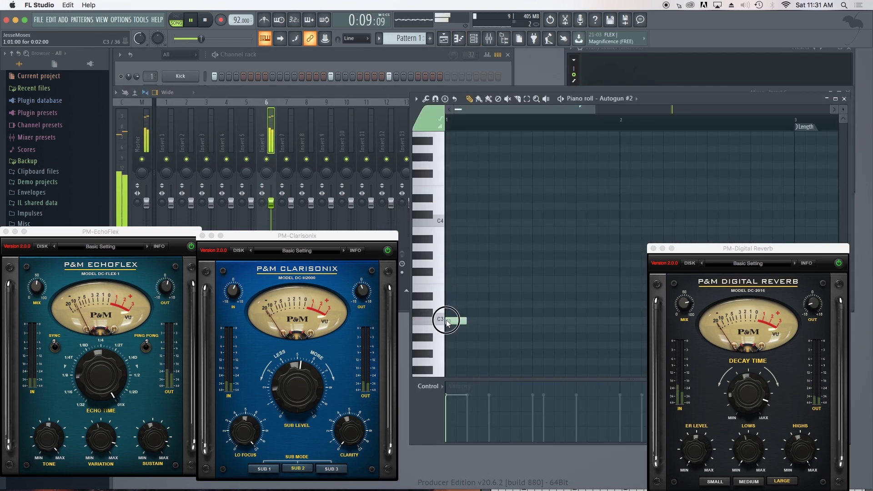
Step: Draw a C3 note about 11 steps long at the start of the cloned channel's piano roll and bring the Channel rack to the front
drag(472, 327, 565, 321)
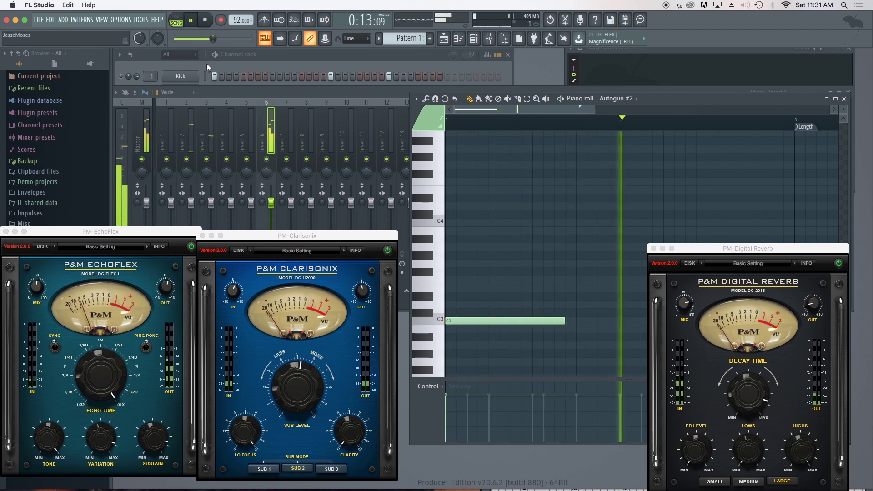
click(221, 78)
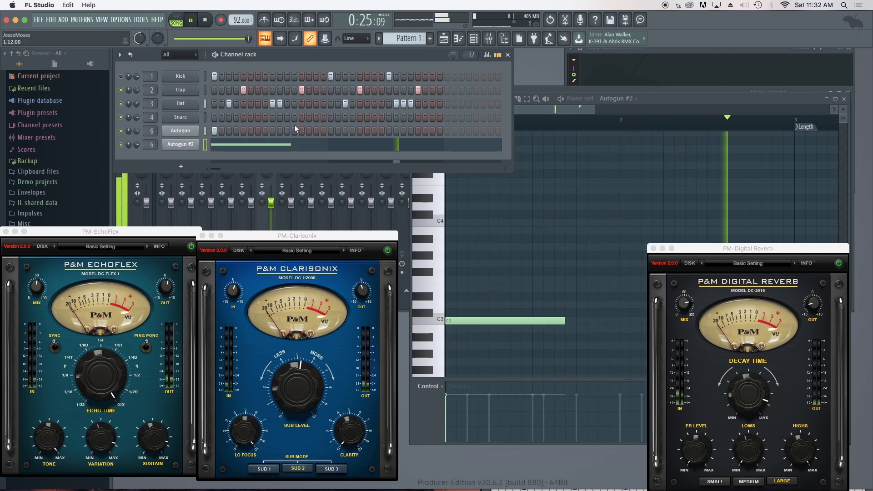
Step: Switch to Minihost Modular and raise the PM-EchoFlex mix
click(37, 282)
drag(37, 282, 36, 256)
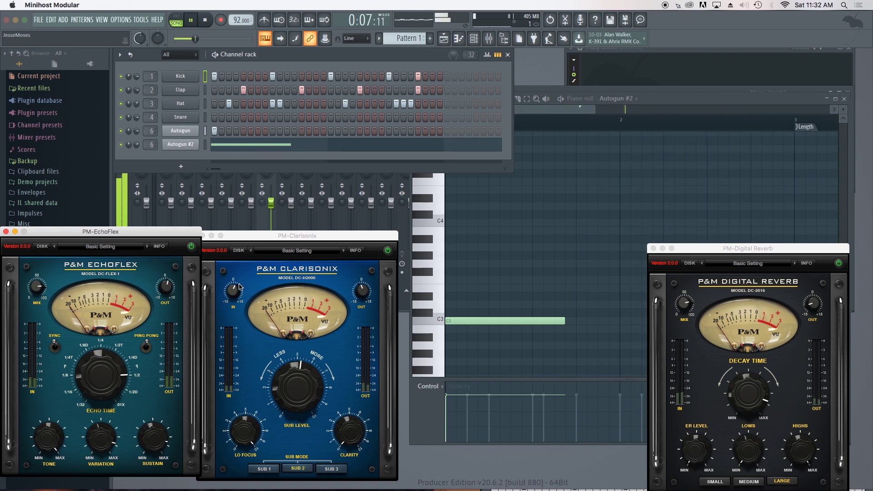
Step: Adjust the PM-Digital Reverb output level and the PM-Clarisonix input level during playback
click(812, 283)
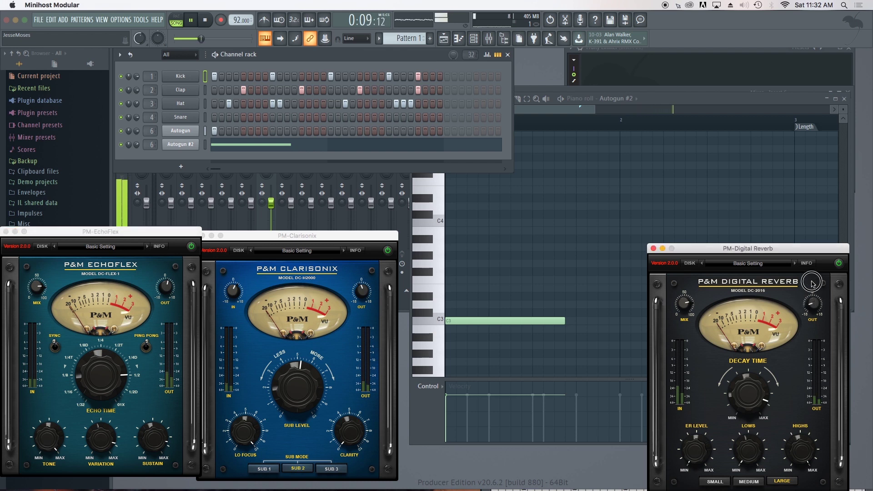
drag(814, 304, 798, 302)
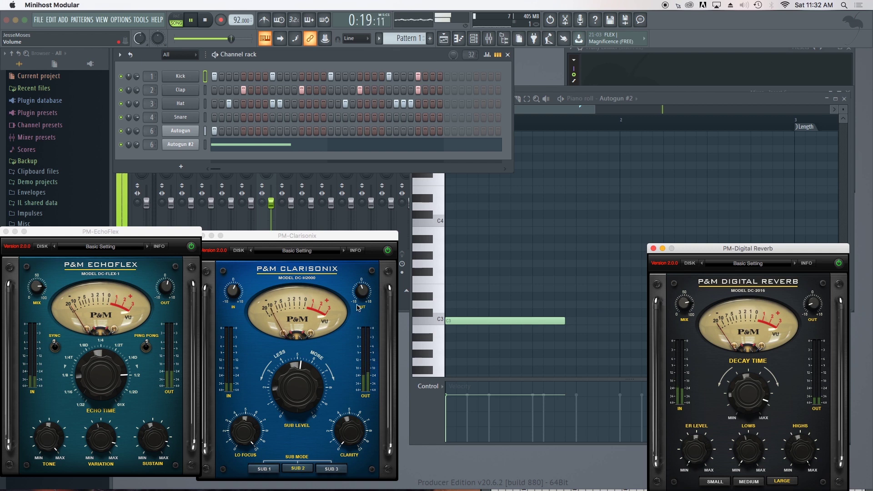
drag(233, 291, 232, 258)
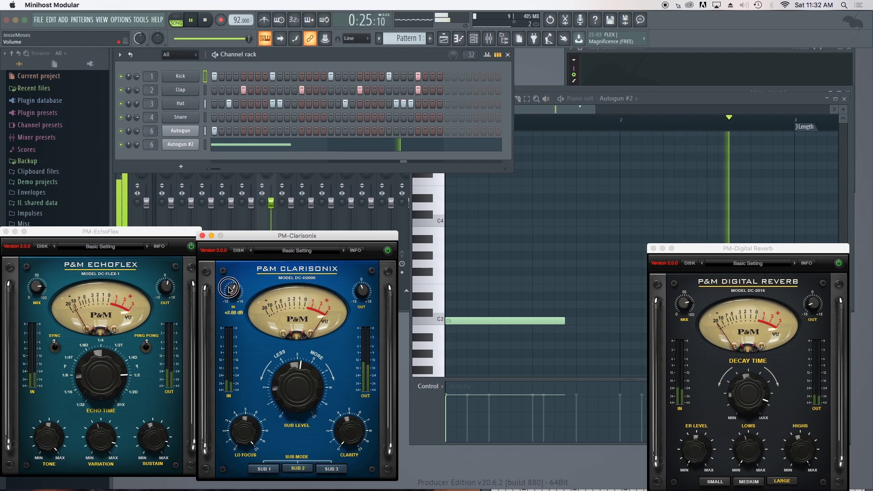
click(813, 295)
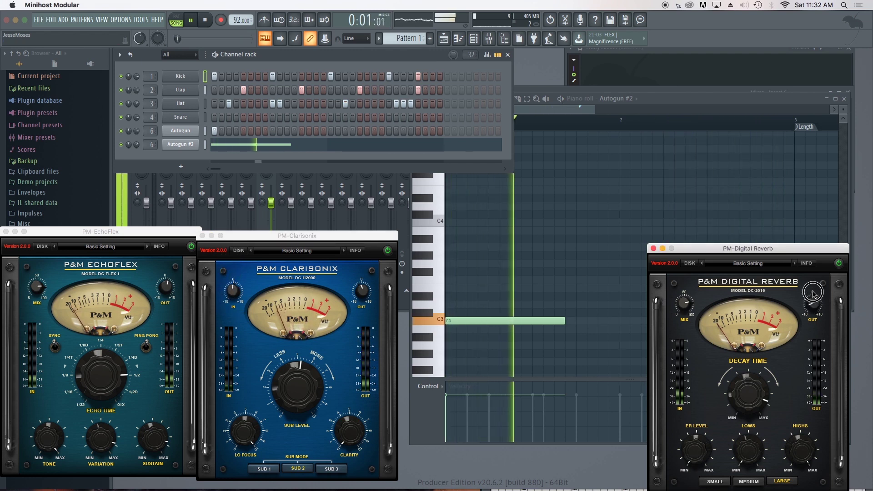
drag(813, 294, 805, 270)
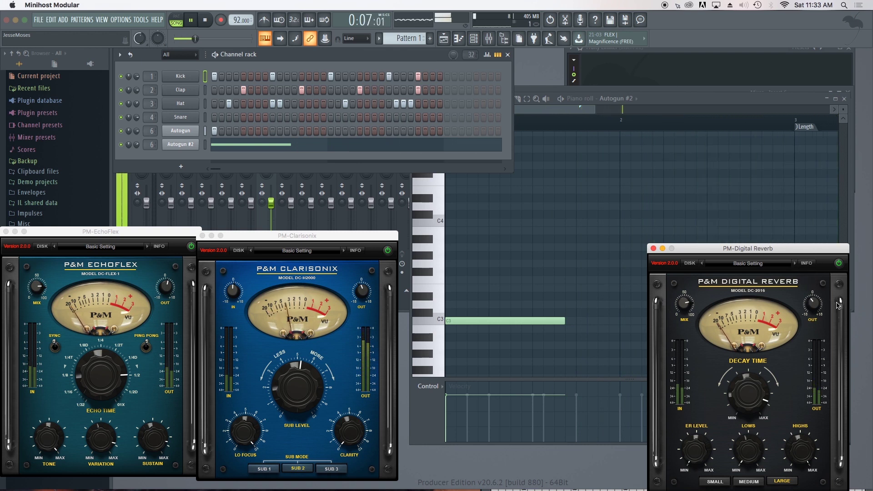
Step: Turn the PM-EchoFlex echo time up to 01X and boost its output to about +10 dB
click(103, 375)
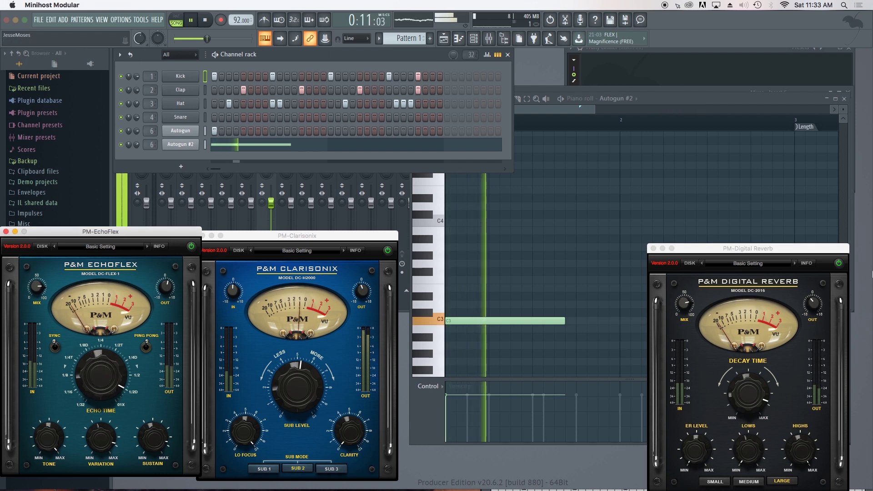
click(813, 304)
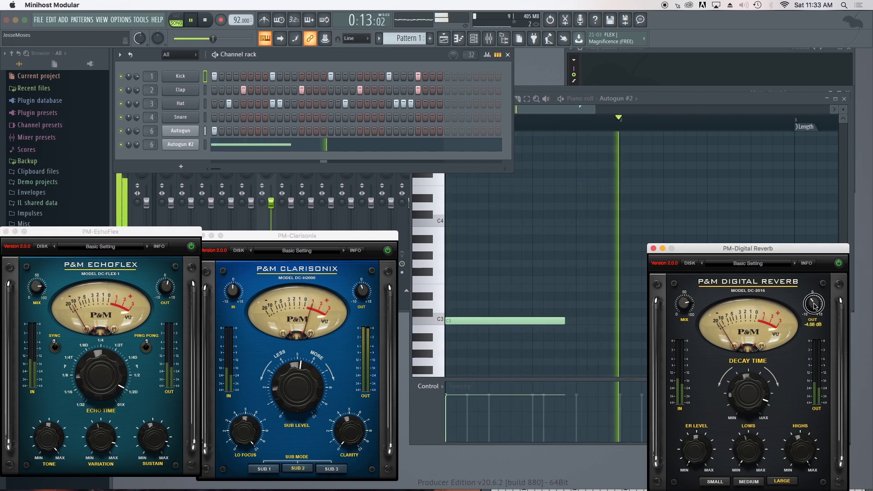
drag(128, 366, 312, 343)
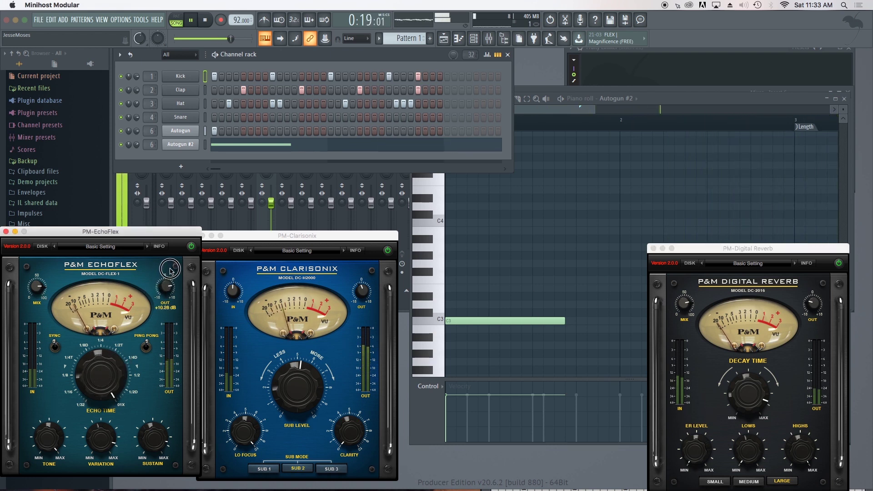
Step: Raise the PM-Clarisonix output to about +6 dB and turn its sub level down toward Less
click(367, 272)
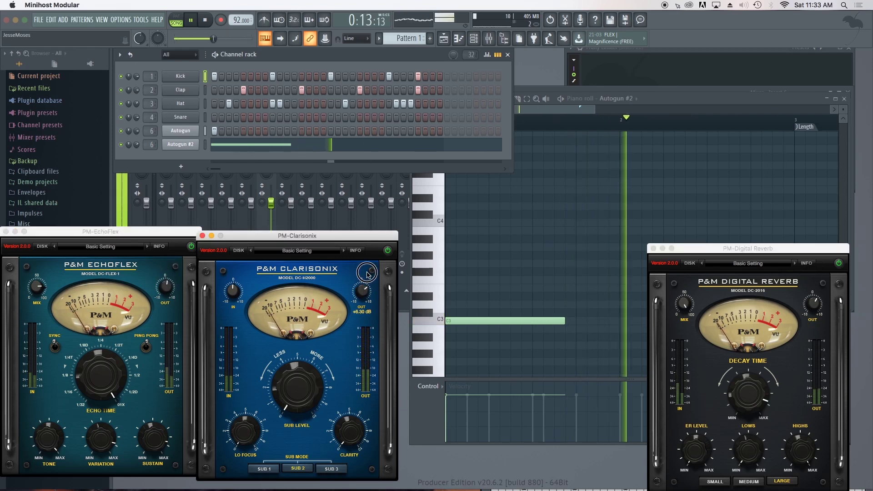
drag(367, 273, 369, 267)
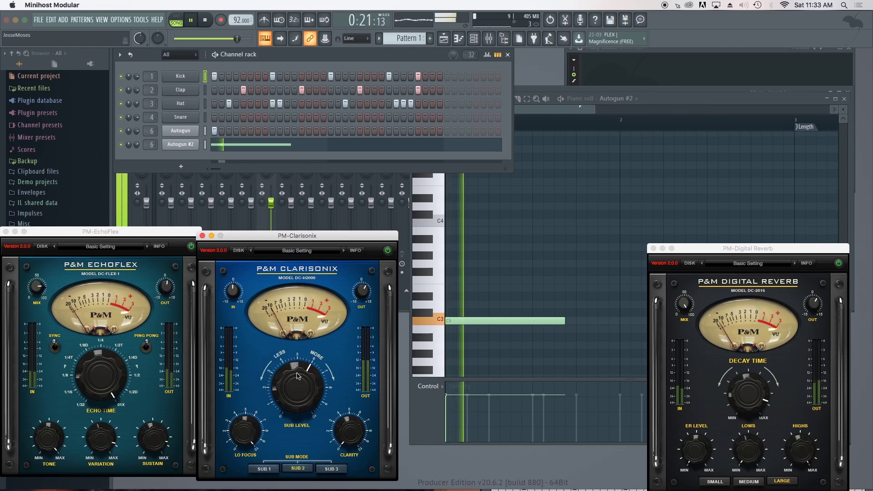
mouse_move(295, 390)
drag(296, 390, 295, 423)
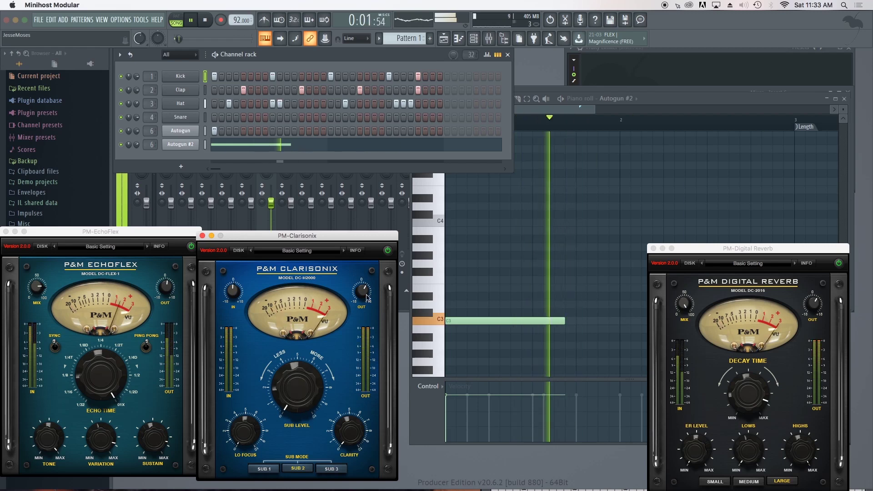
Step: Raise the PM-Digital Reverb output to about +13.86 dB
mouse_move(356, 311)
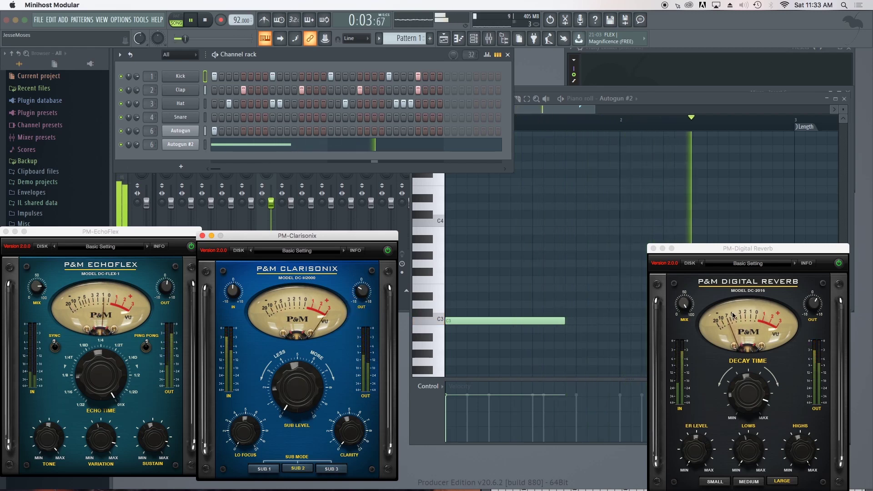
click(818, 307)
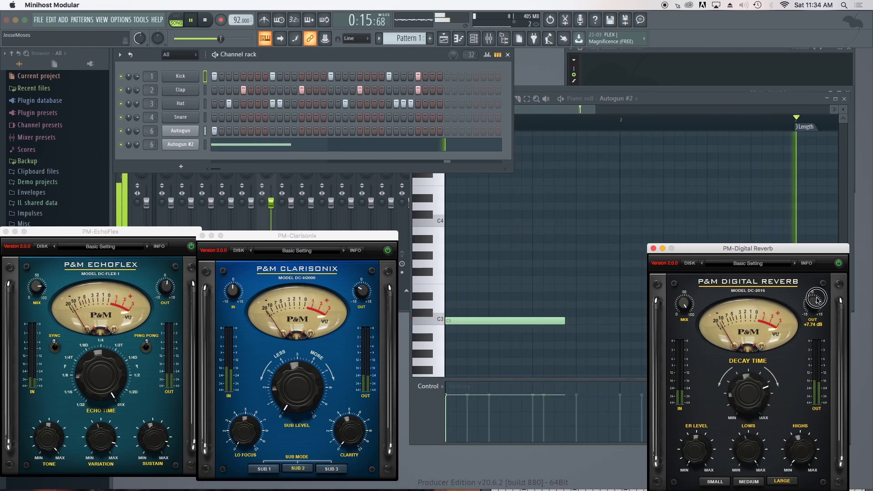
mouse_move(817, 295)
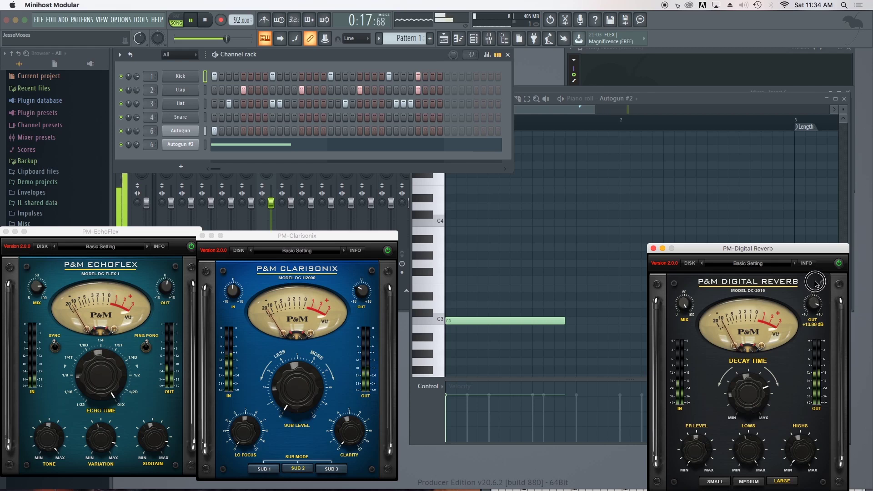